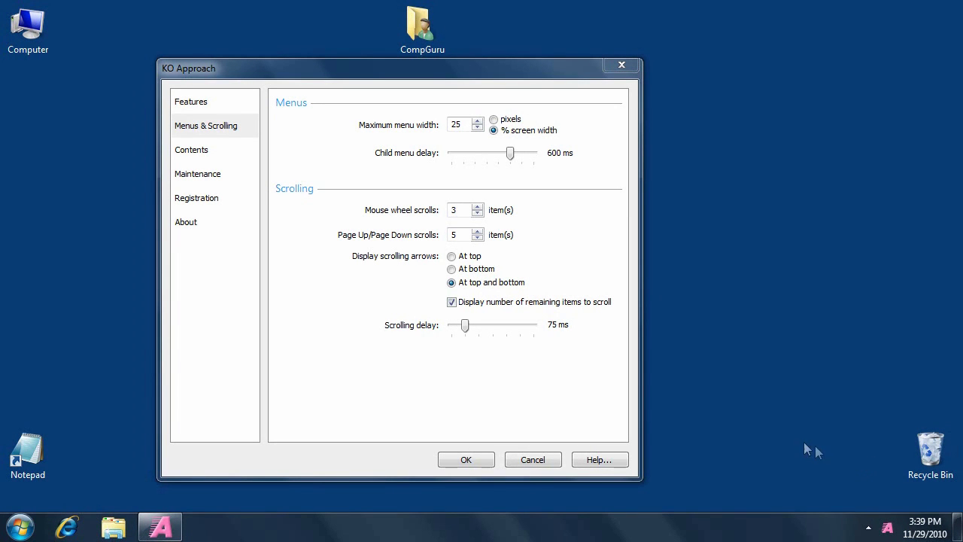
Step: Accept the KO Approach options and open the Windows HD (C:) drive directly from Computer's pop-up folder listing
click(467, 460)
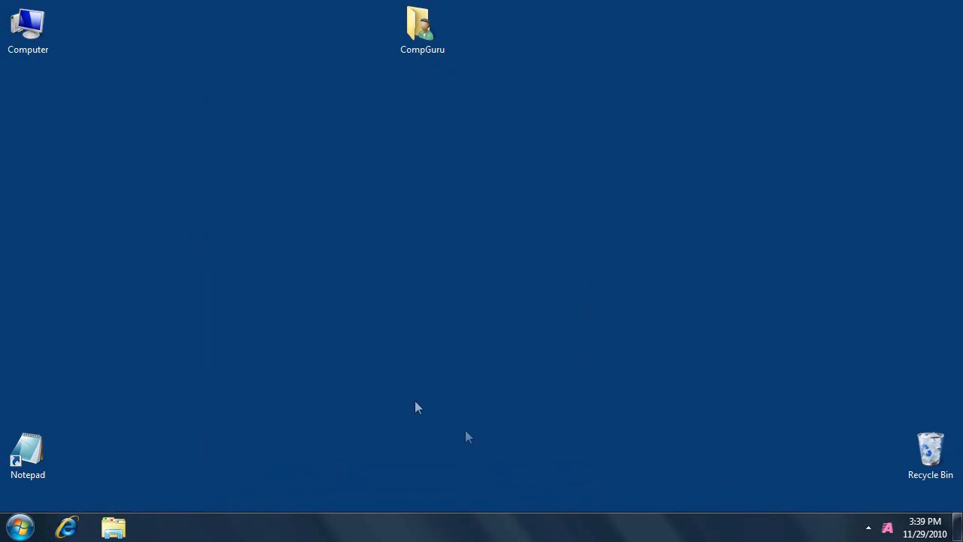
mouse_move(33, 33)
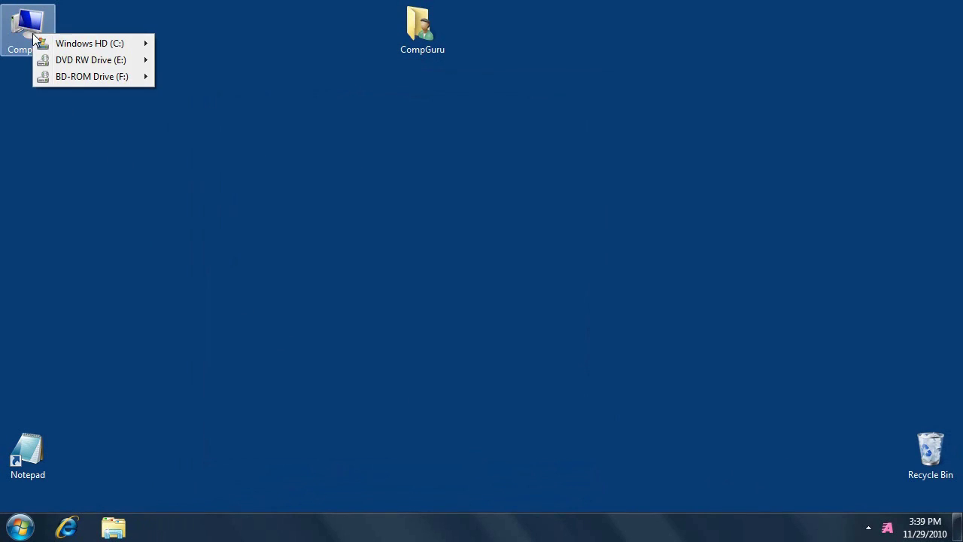
mouse_move(53, 47)
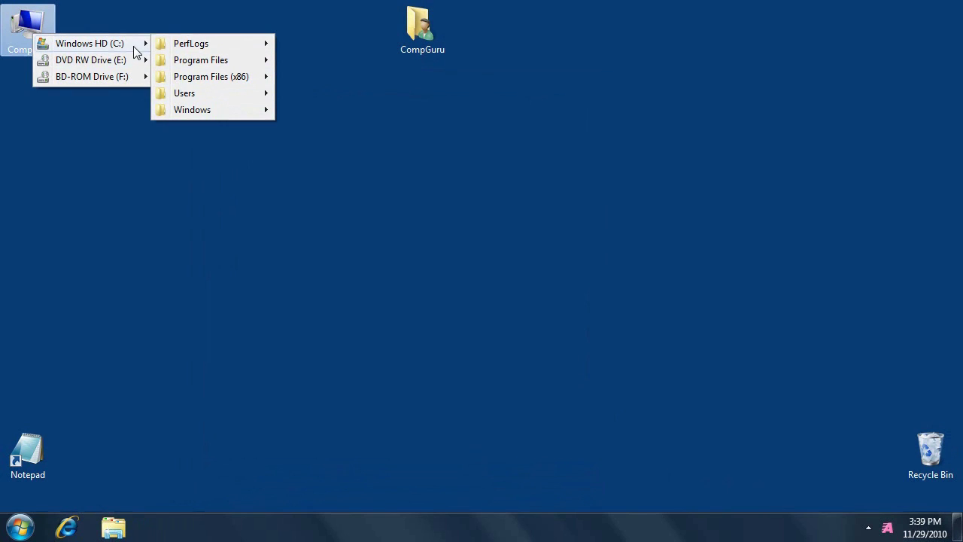
click(133, 46)
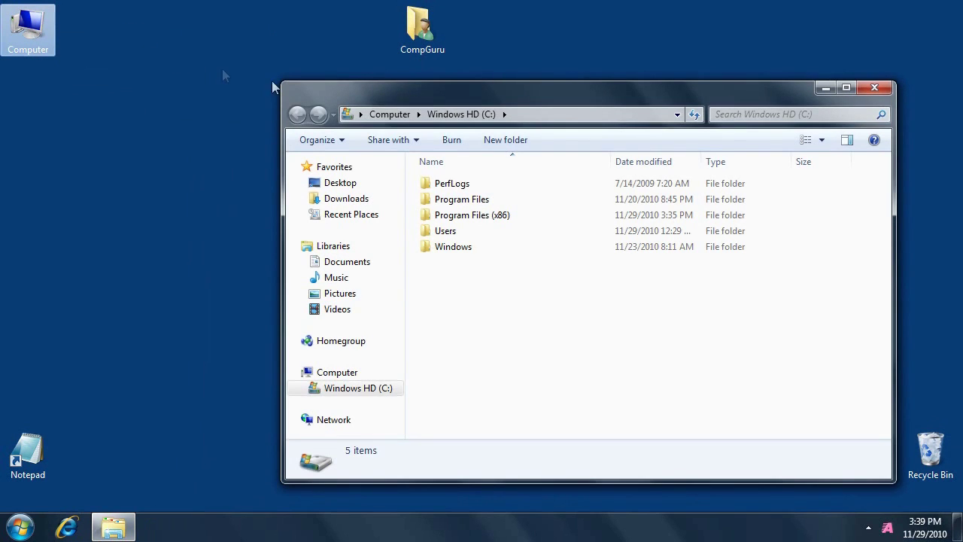
Step: Jump from the Users folder straight to CompGuru's My Documents through KO Approach's pop-up folder listings
click(444, 233)
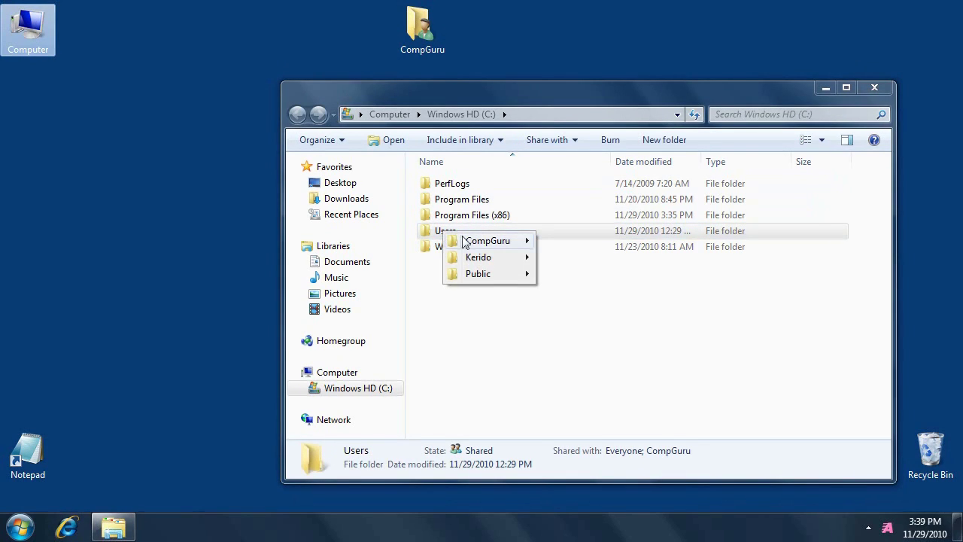
mouse_move(467, 243)
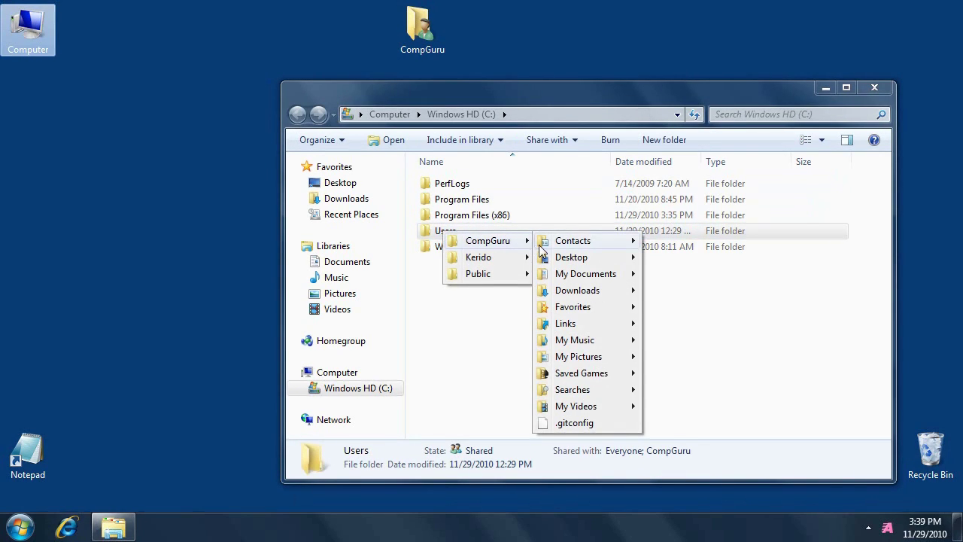
mouse_move(560, 280)
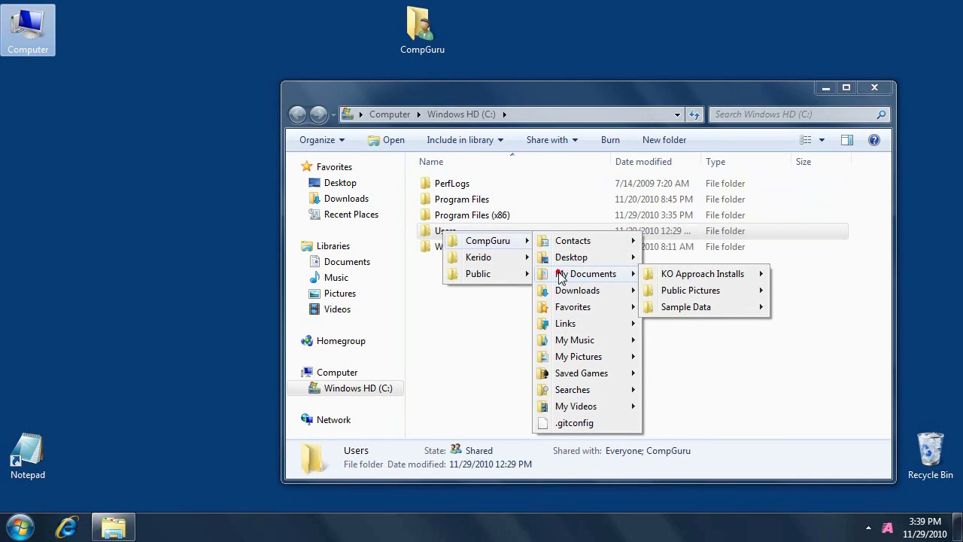
click(560, 277)
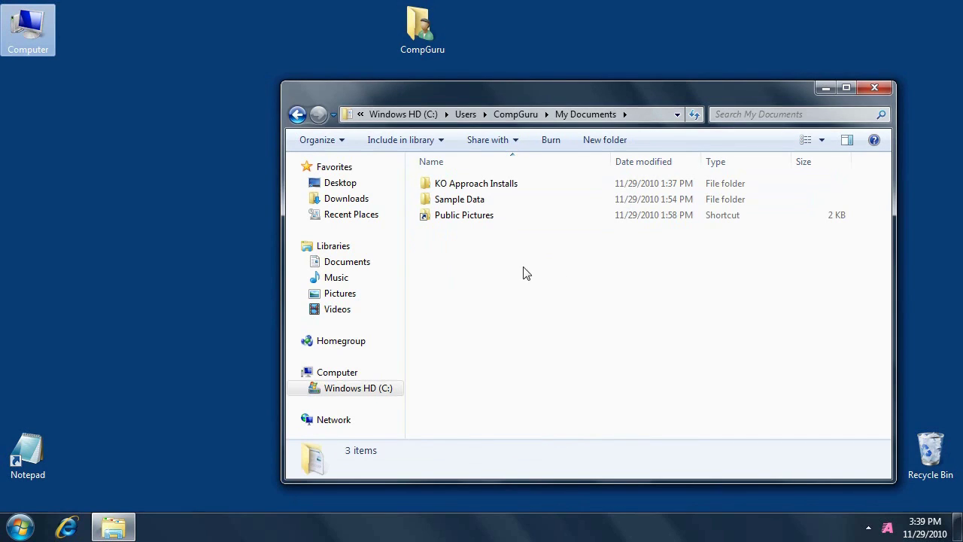
Step: Preview the files inside Sample Data from its pop-up listing and open the Sample Data folder
click(467, 203)
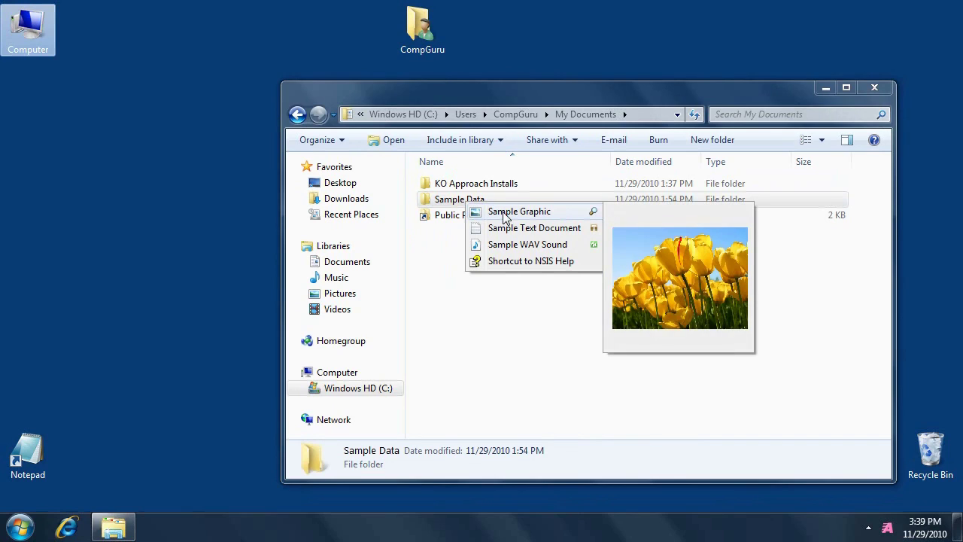
mouse_move(509, 231)
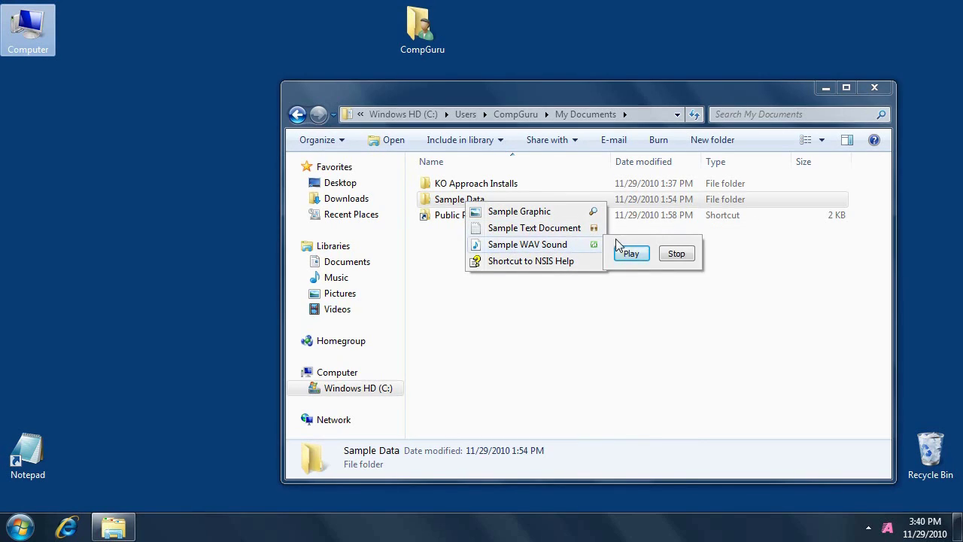
click(567, 290)
double_click(475, 199)
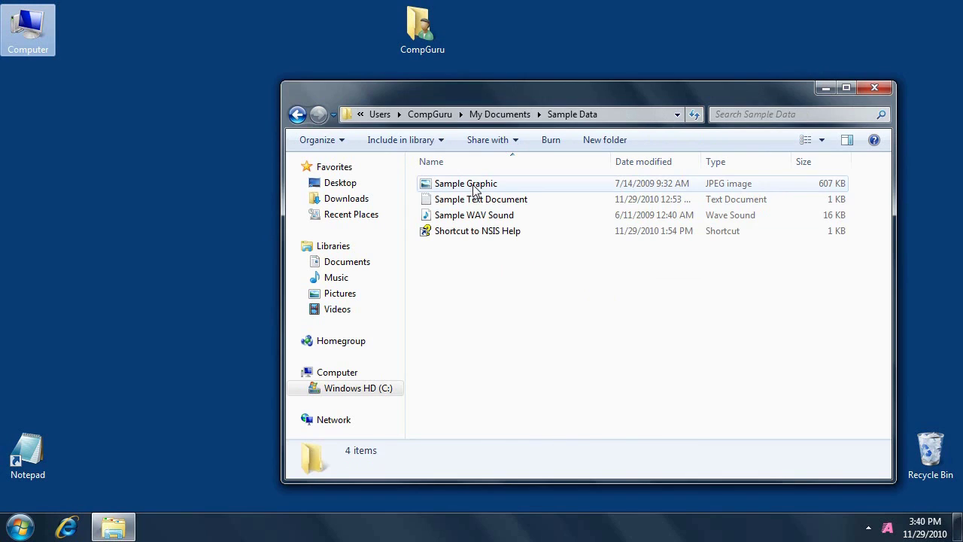
Step: Show the KO Approach previews of Sample Graphic and Sample WAV Sound, and clear the file selection
click(474, 190)
mouse_move(474, 190)
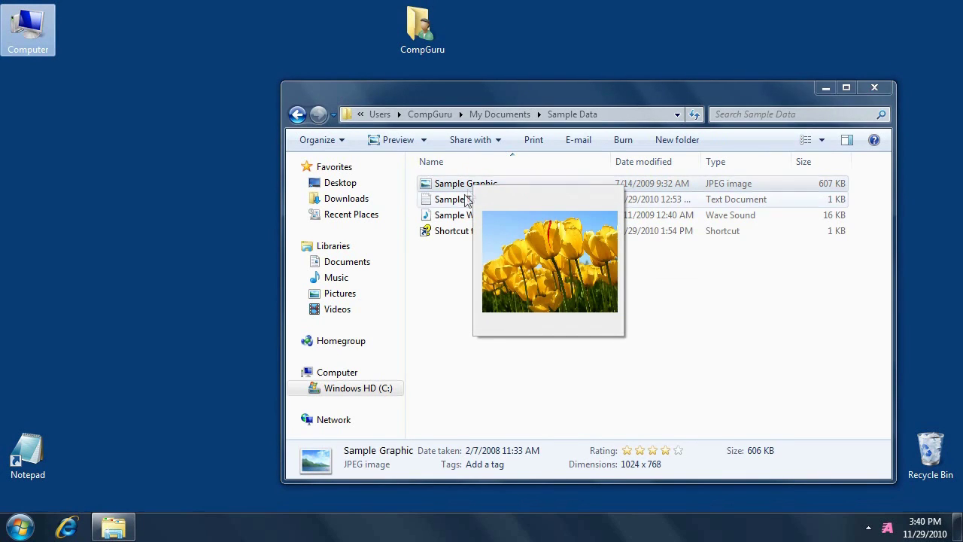
click(464, 216)
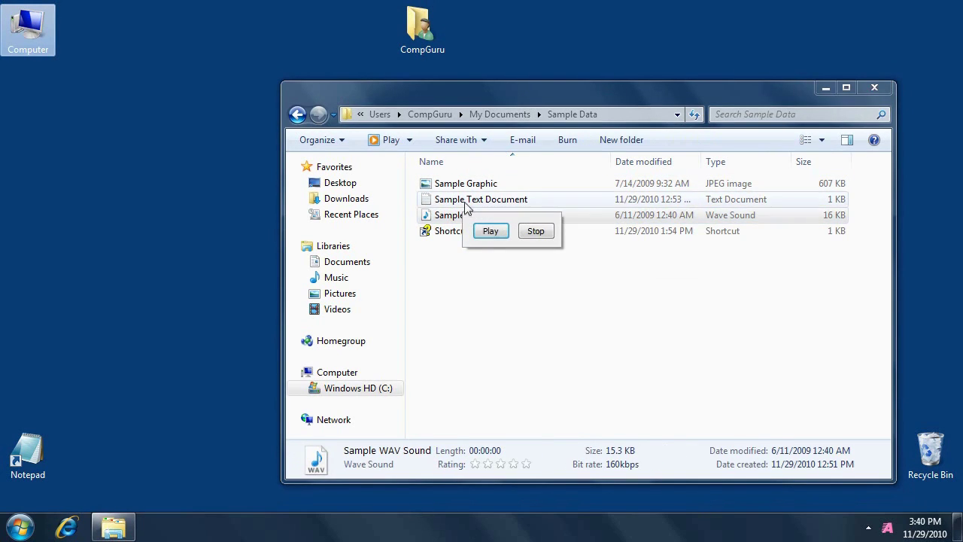
click(466, 202)
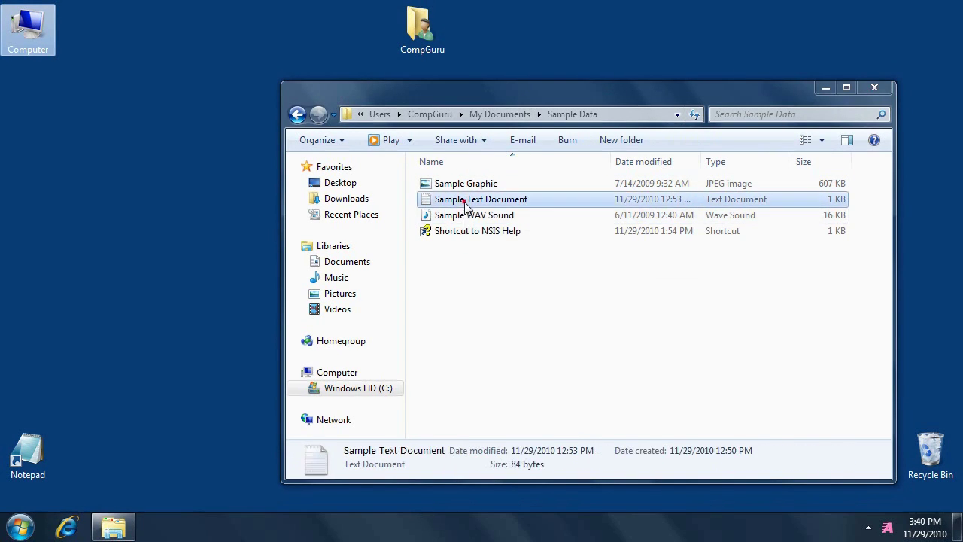
click(447, 253)
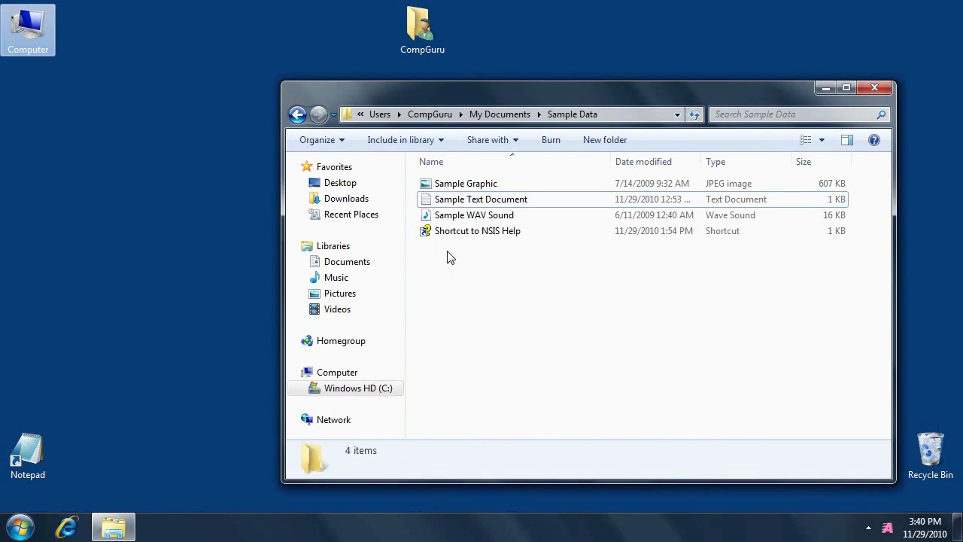
Step: Navigate from Sample Data to Public Documents under Users > Public using the window's KO Approach path listing
ctrl+right_click(439, 94)
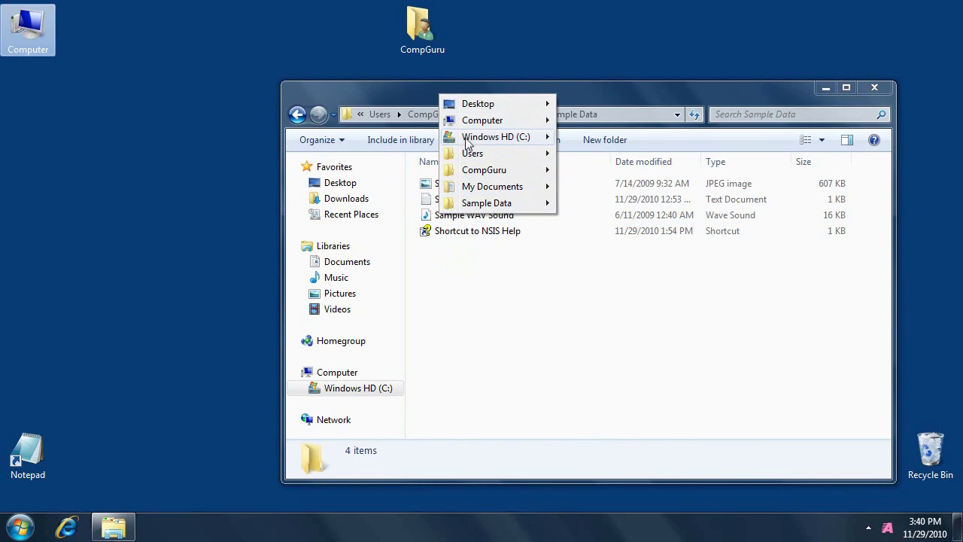
mouse_move(468, 154)
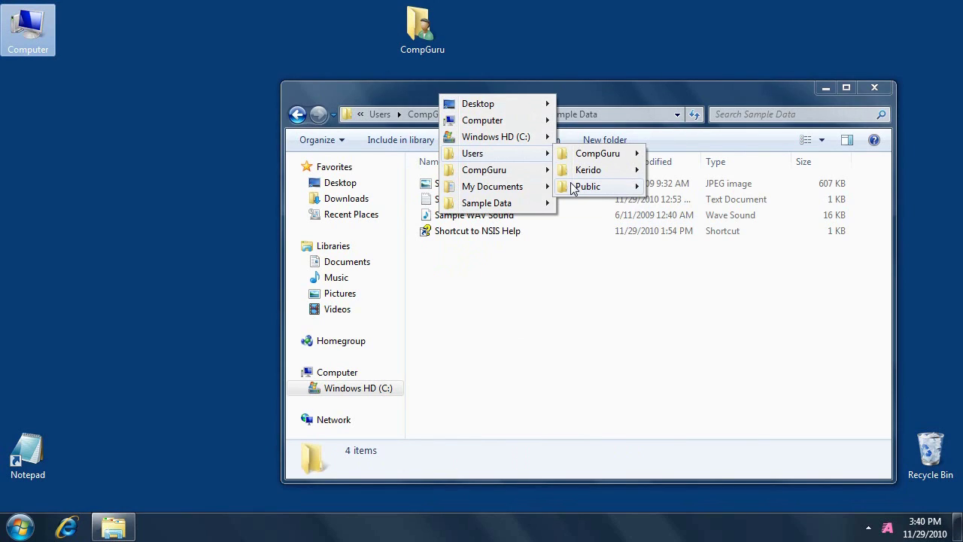
mouse_move(572, 188)
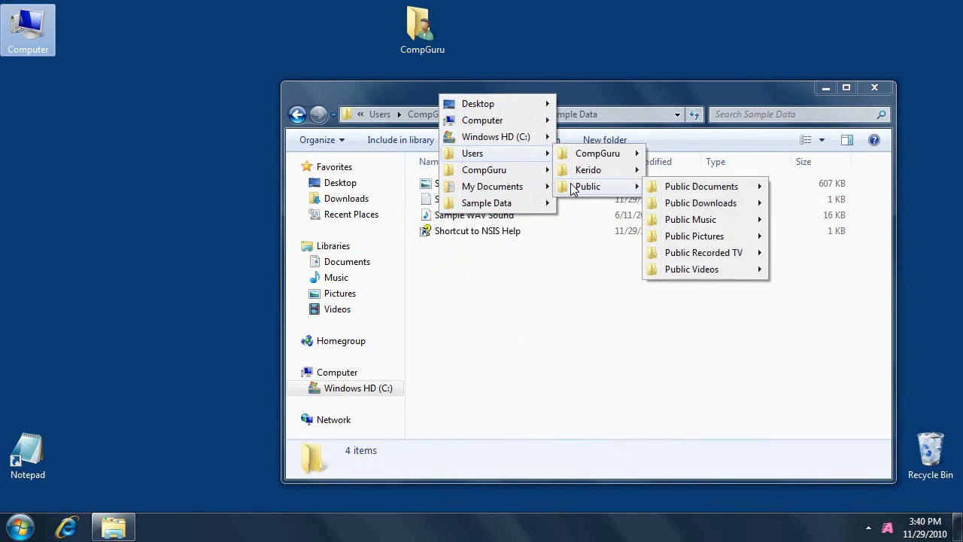
click(677, 186)
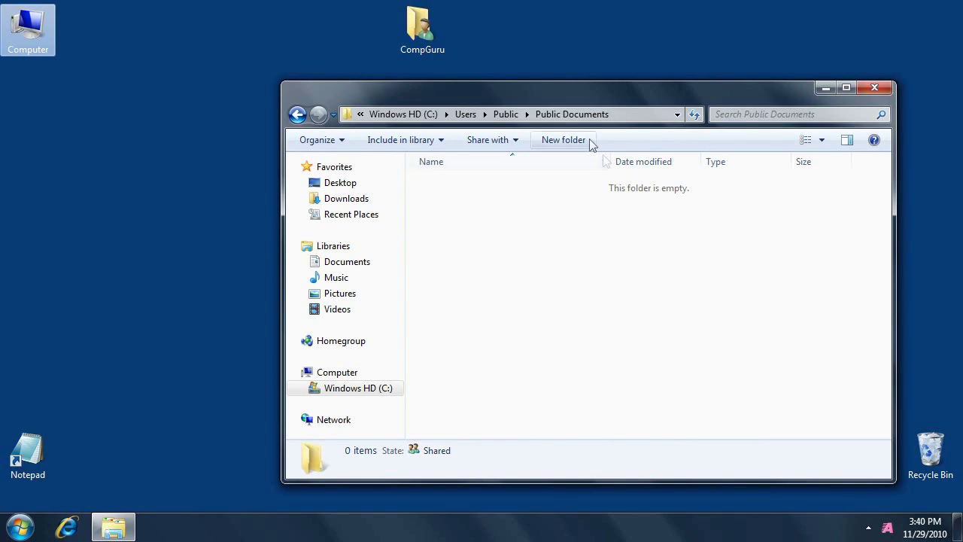
Step: Open CompGuru's My Documents in a new window from the path listing and spread the two Explorer windows apart
drag(579, 93, 527, 84)
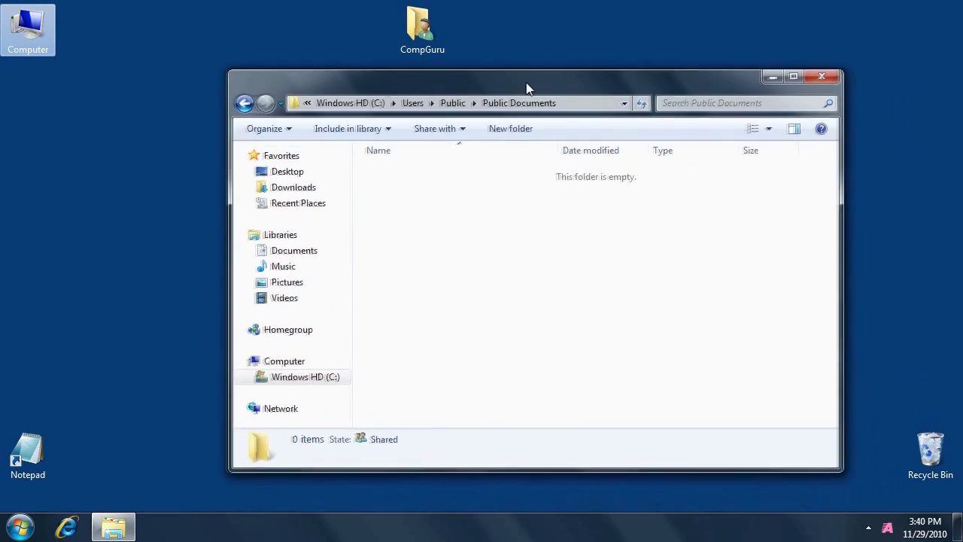
ctrl+click(487, 82)
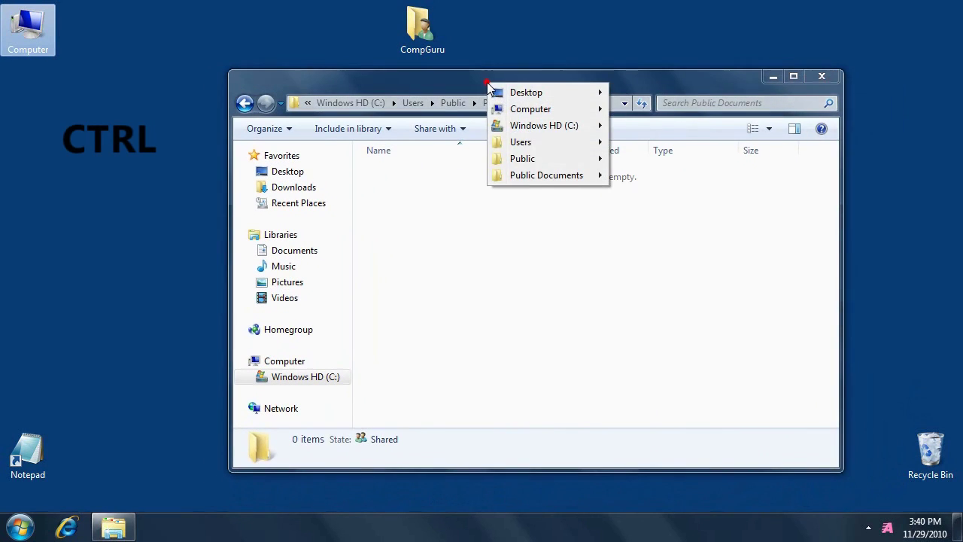
mouse_move(525, 143)
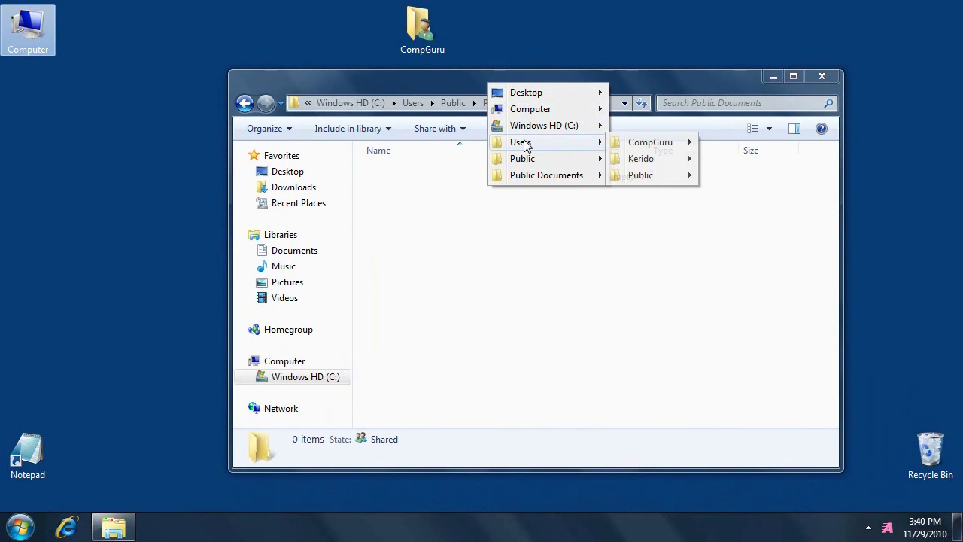
mouse_move(630, 150)
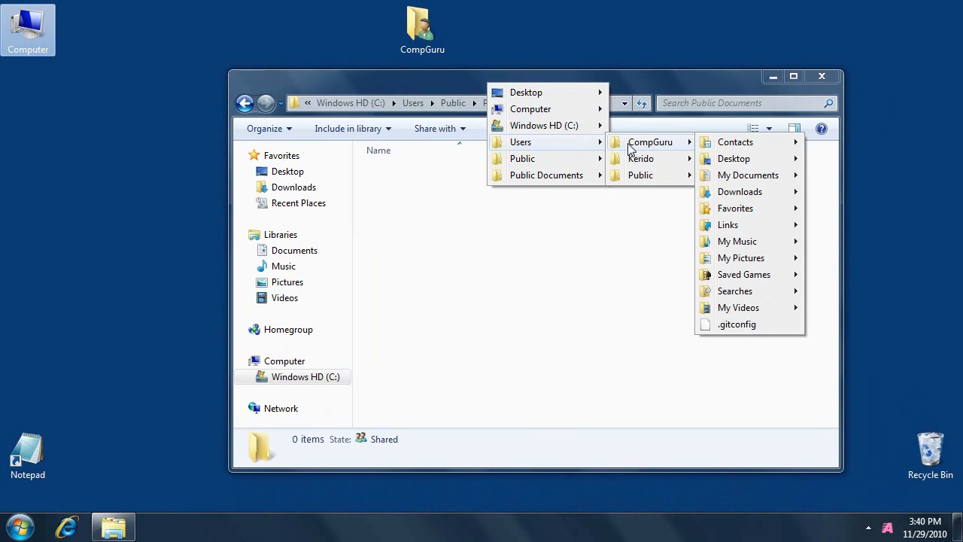
ctrl+click(719, 175)
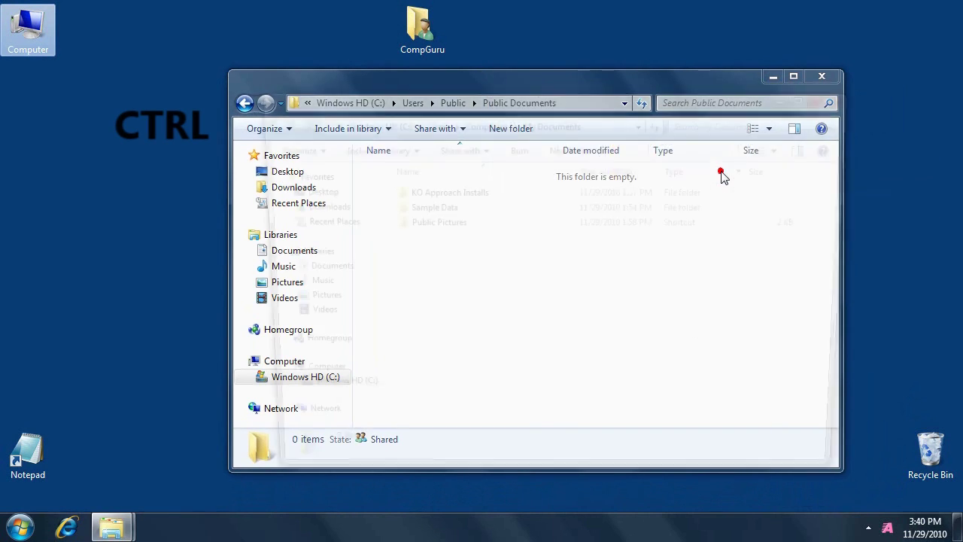
drag(557, 97, 688, 64)
drag(356, 86, 190, 102)
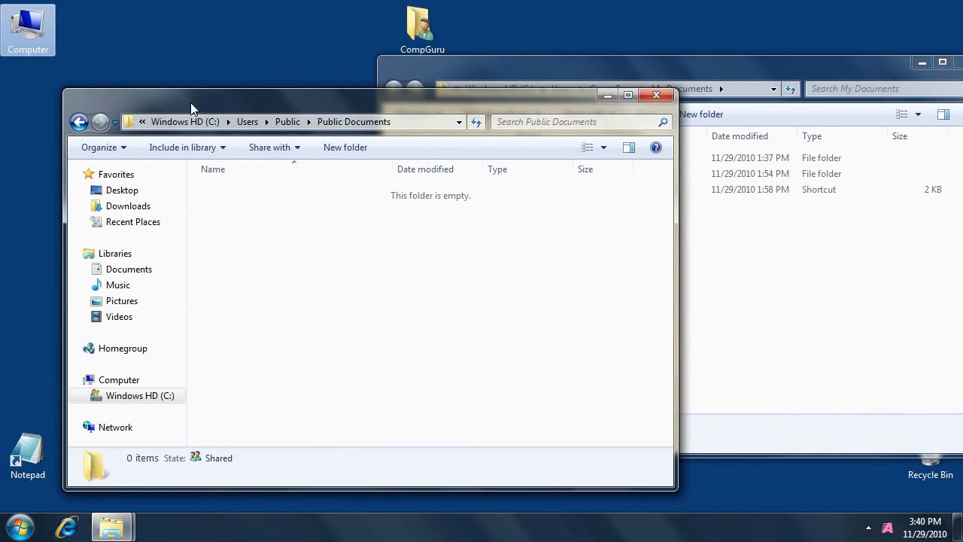
Step: Check KO Approach's tray commands and launch Notepad from the Run entries in the Approach Items
right_click(888, 530)
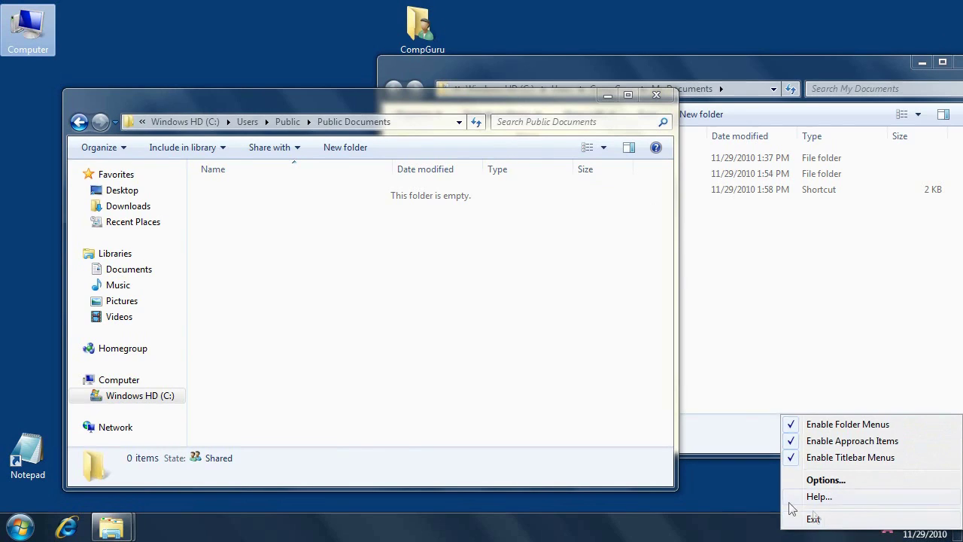
click(834, 520)
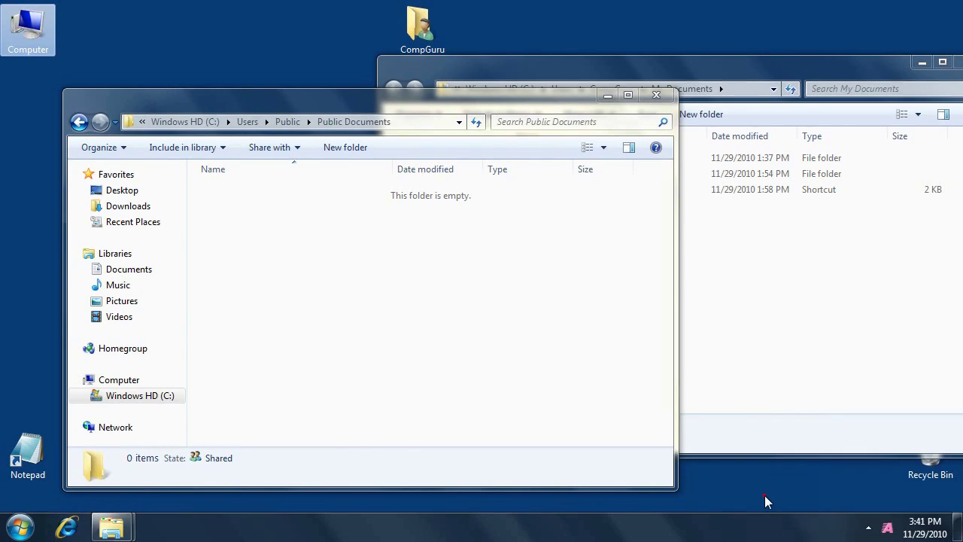
click(888, 528)
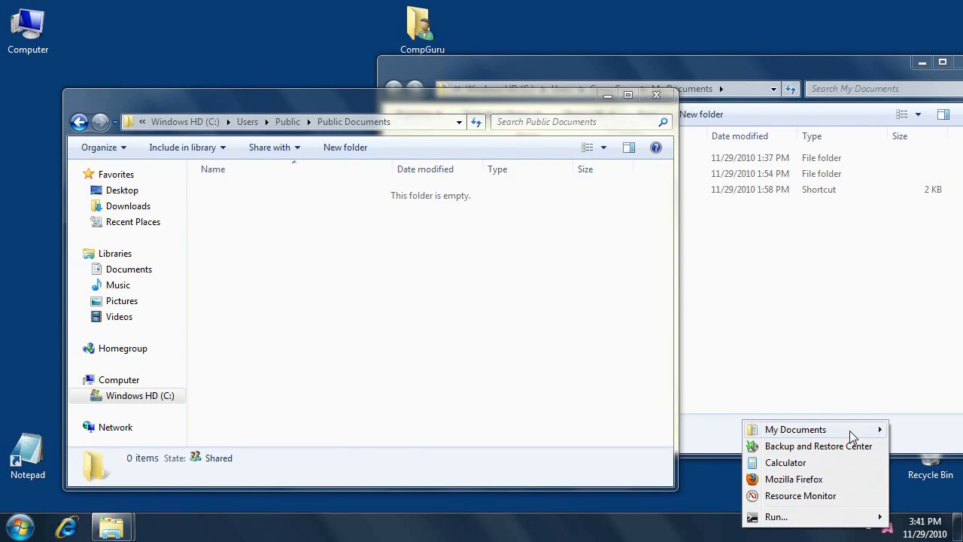
mouse_move(850, 434)
mouse_move(807, 517)
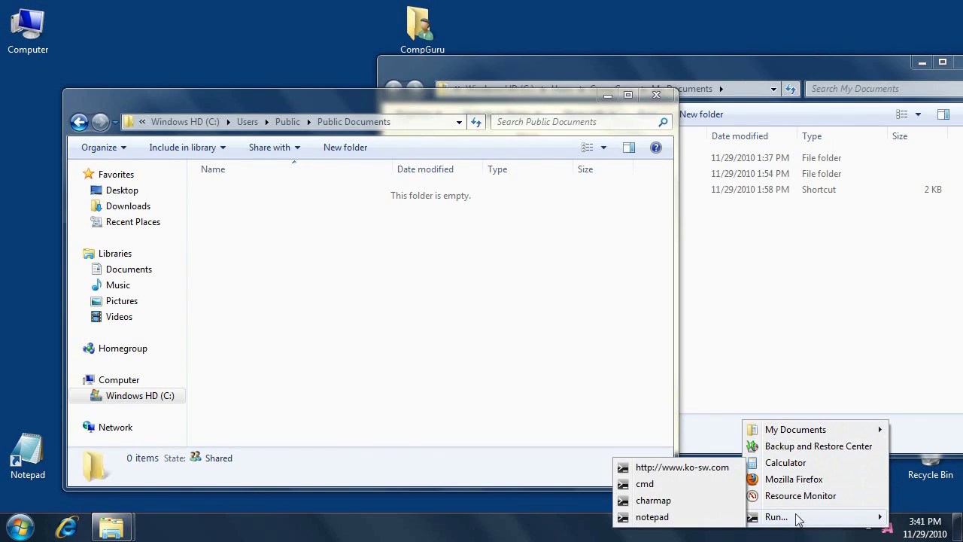
click(735, 522)
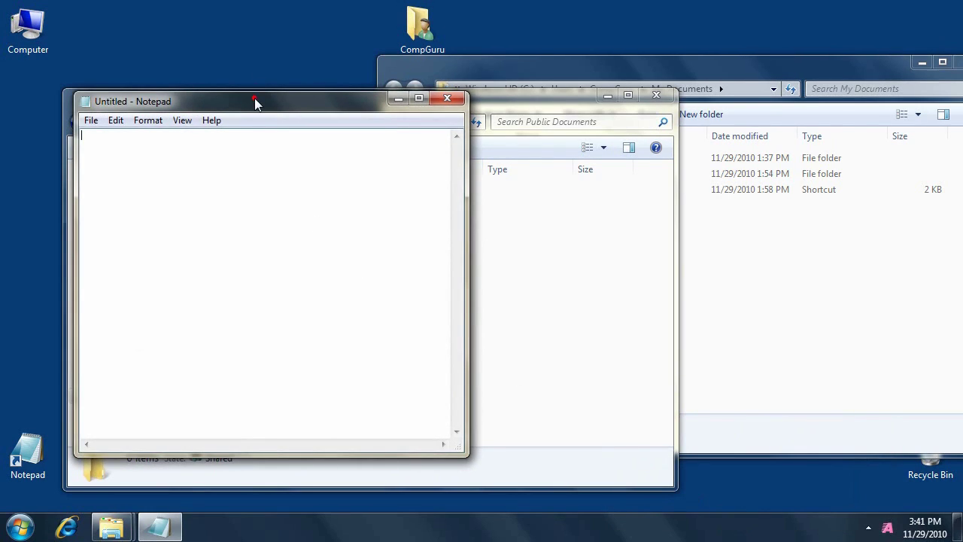
Step: Close the Public Documents window and add a shortcut to Approach_0-5-0_x64 from KO Approach Installs to the Approach Items
drag(256, 101, 254, 92)
click(655, 97)
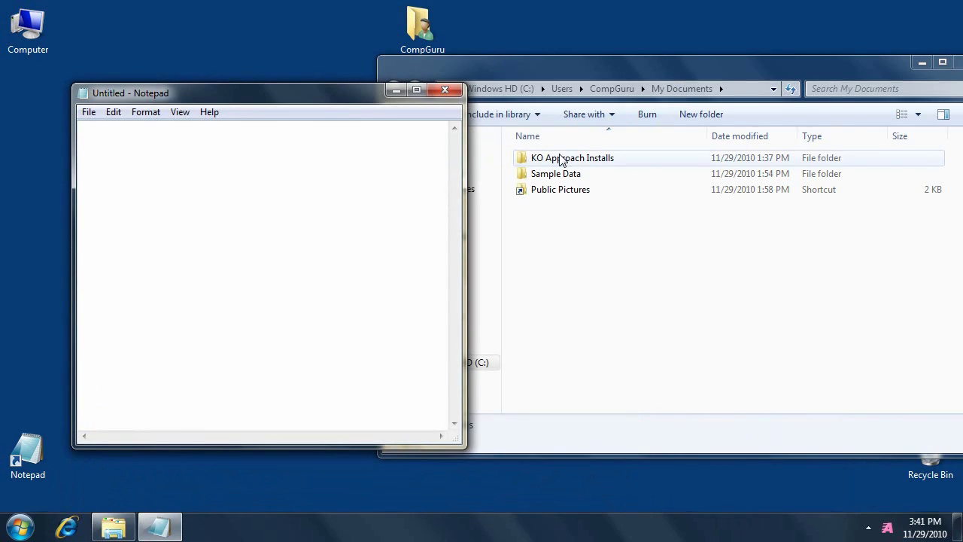
click(559, 160)
mouse_move(583, 166)
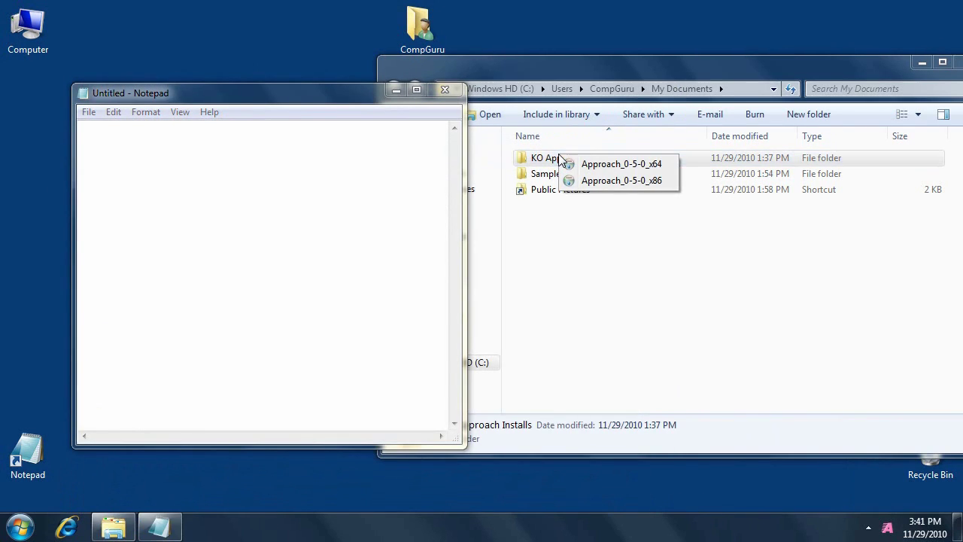
right_click(584, 164)
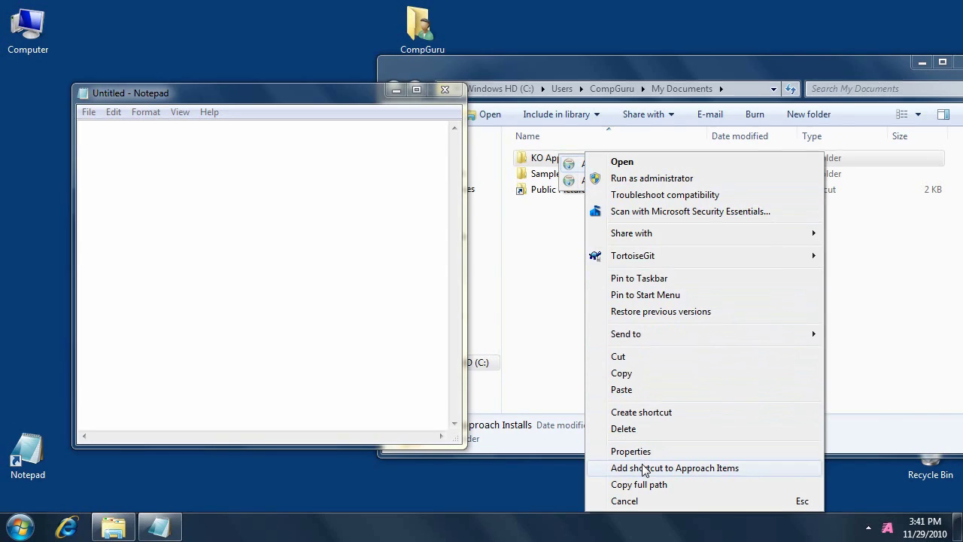
click(643, 468)
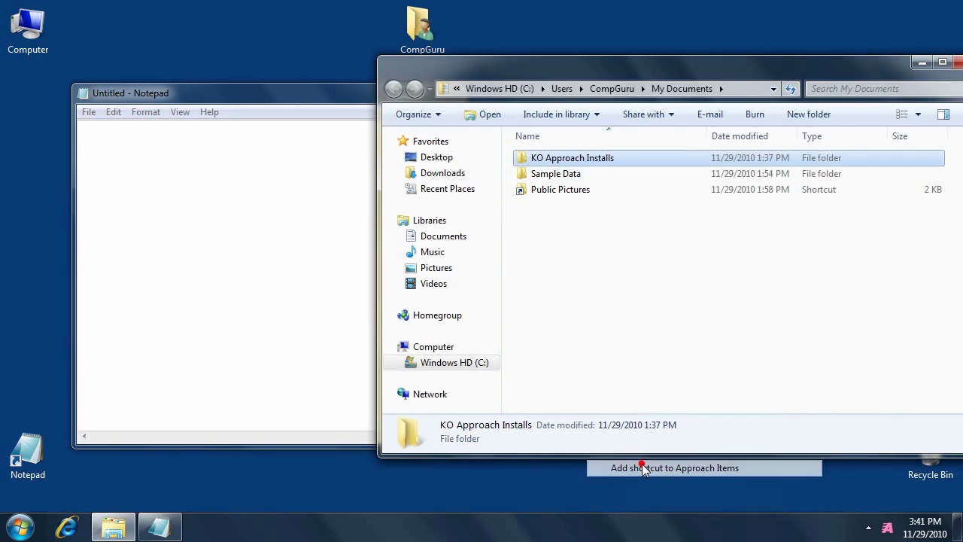
click(887, 529)
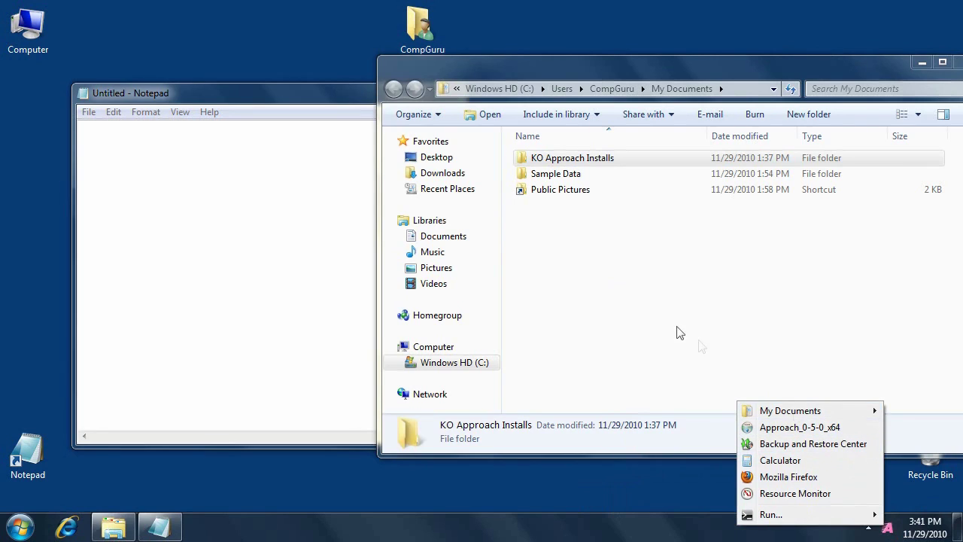
Step: Copy the full path of Sample Graphic from the Sample Data folder listing and paste it into the Untitled Notepad document
click(653, 310)
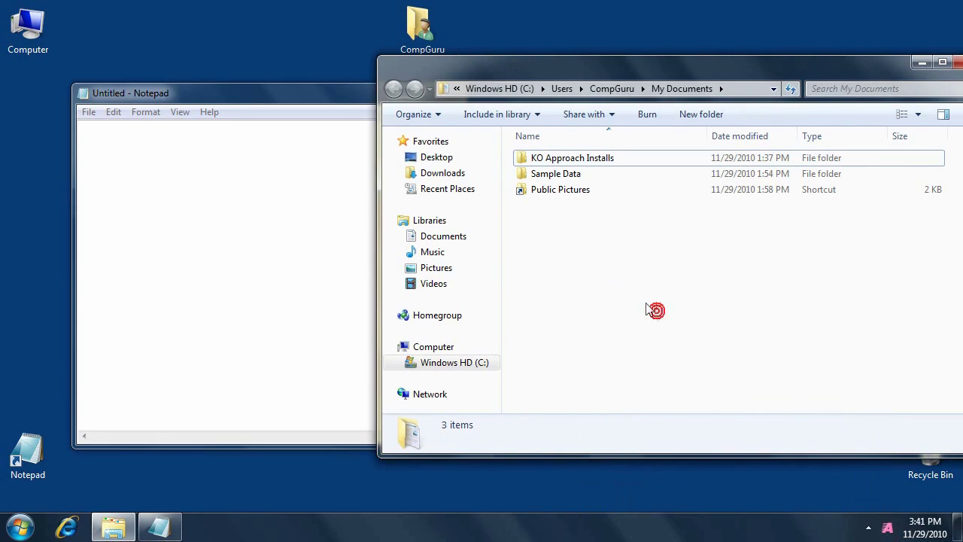
click(563, 175)
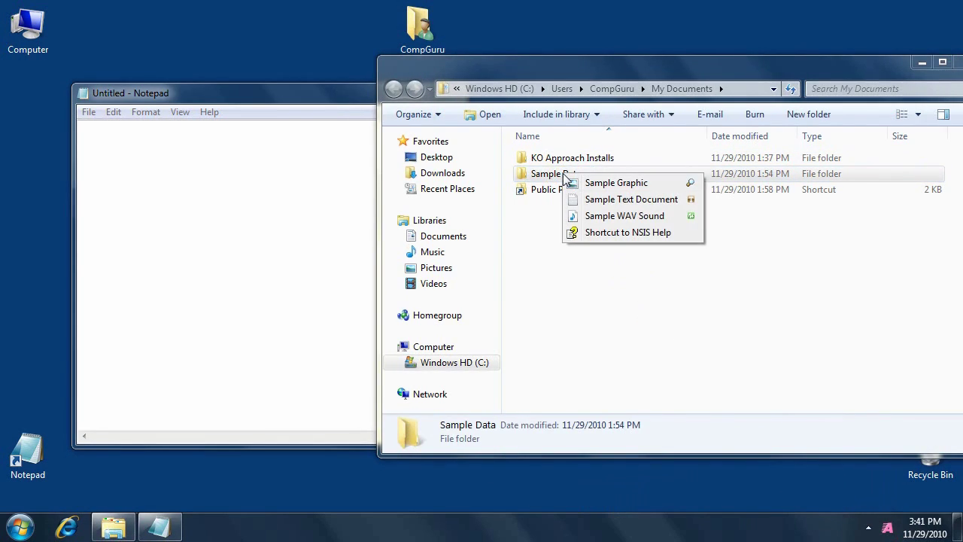
right_click(587, 185)
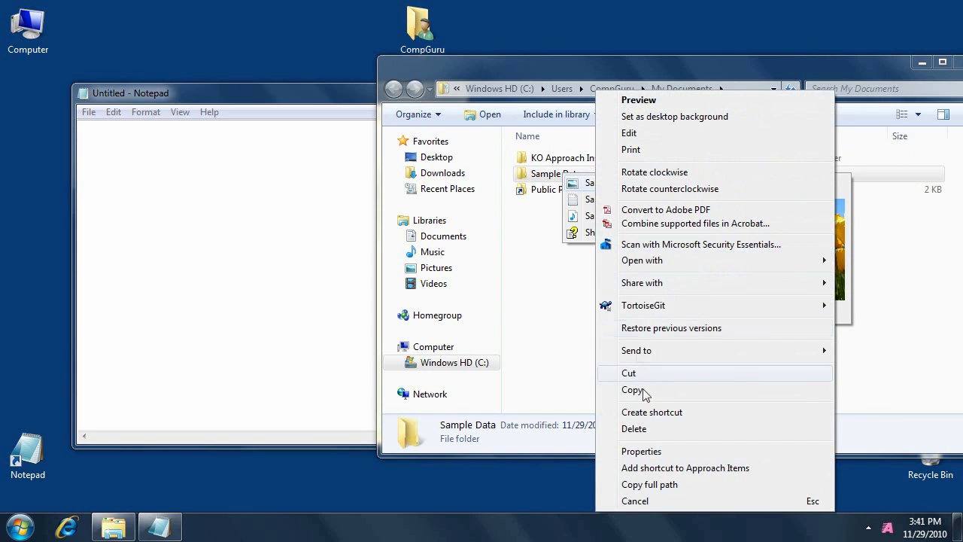
click(657, 488)
click(256, 161)
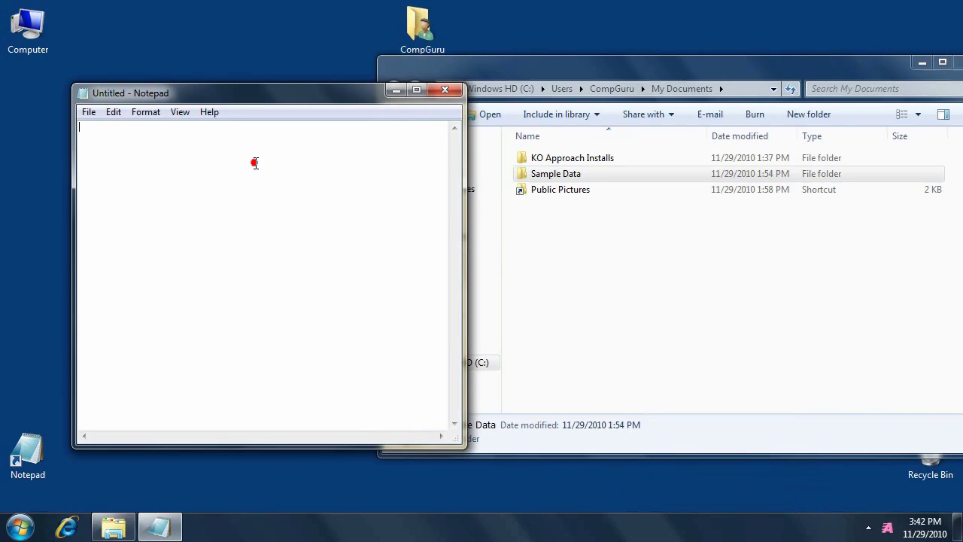
click(114, 111)
click(138, 185)
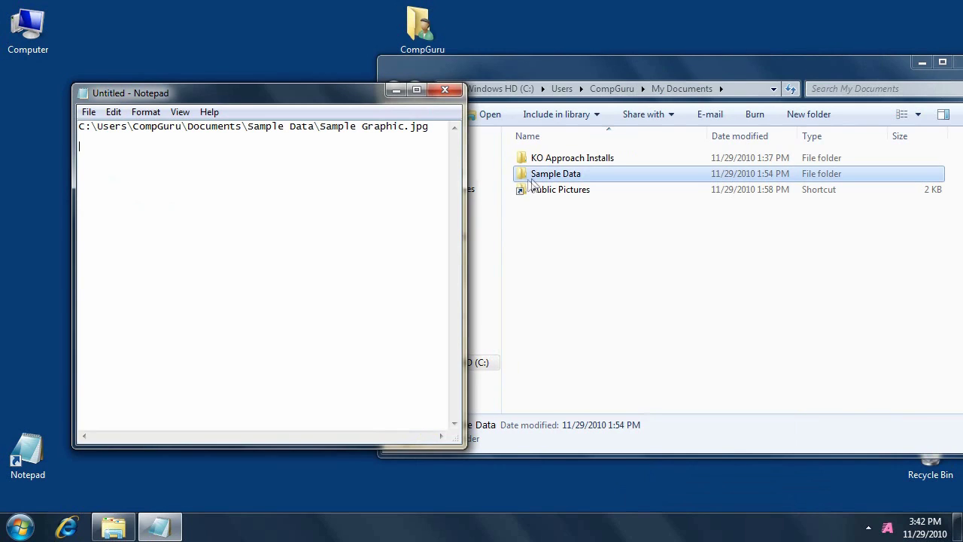
Step: Copy the target path of Shortcut to NSIS Help from the Sample Data folder listing and paste it into Notepad
mouse_move(538, 179)
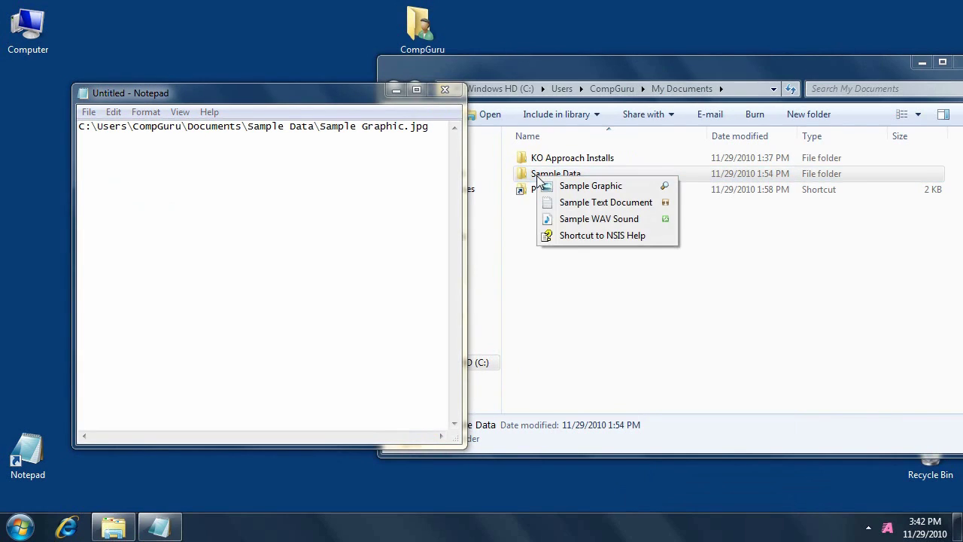
right_click(577, 233)
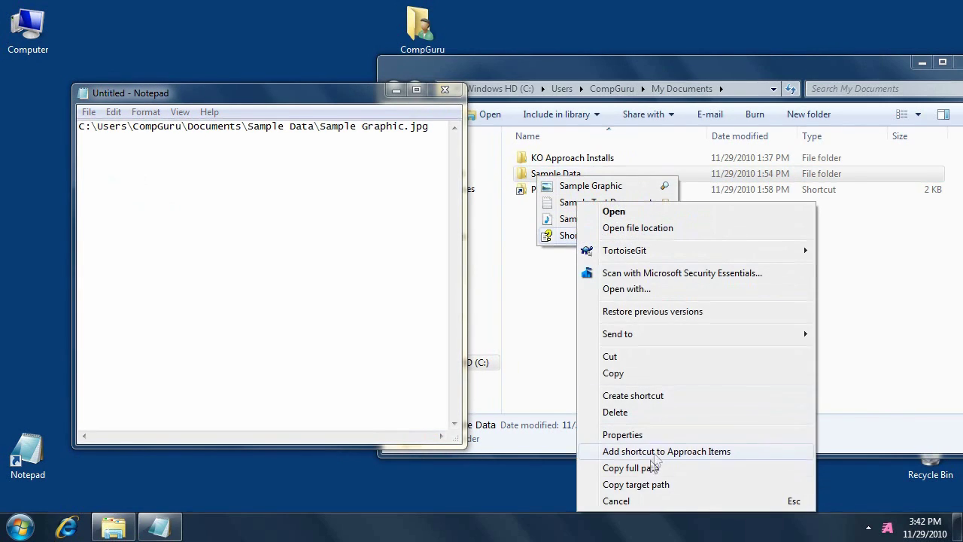
click(636, 484)
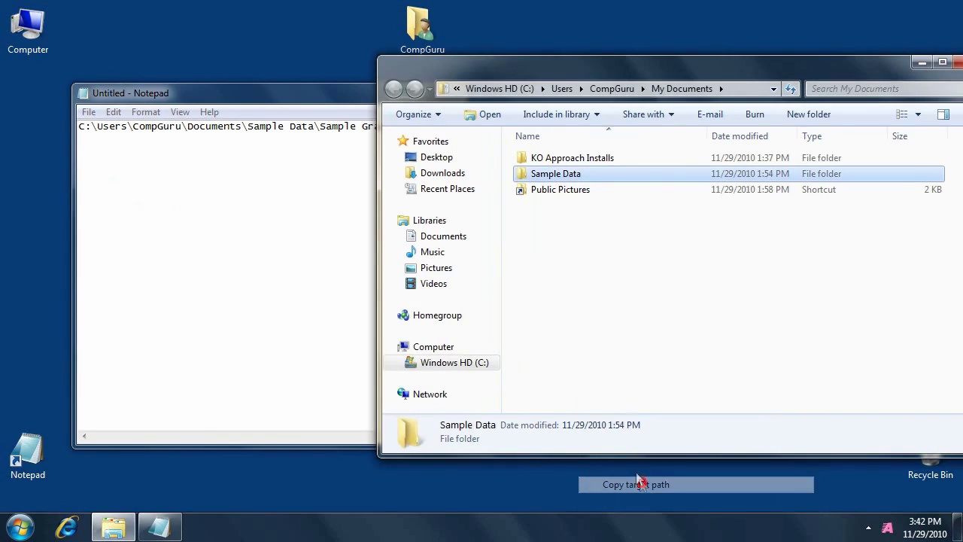
click(112, 113)
click(137, 185)
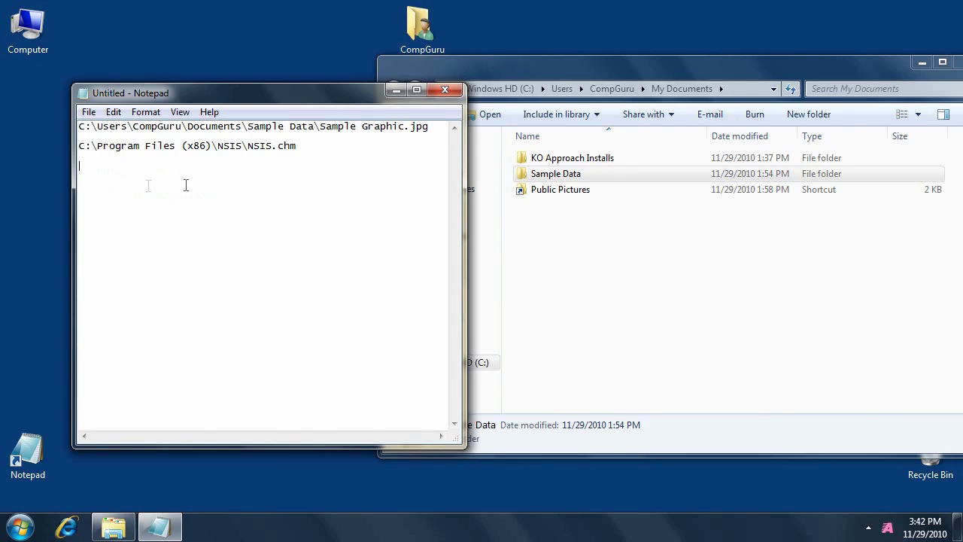
Step: Copy the directory listing of Sample Pictures from the Public Pictures shortcut and paste it into Notepad below the paths
click(552, 190)
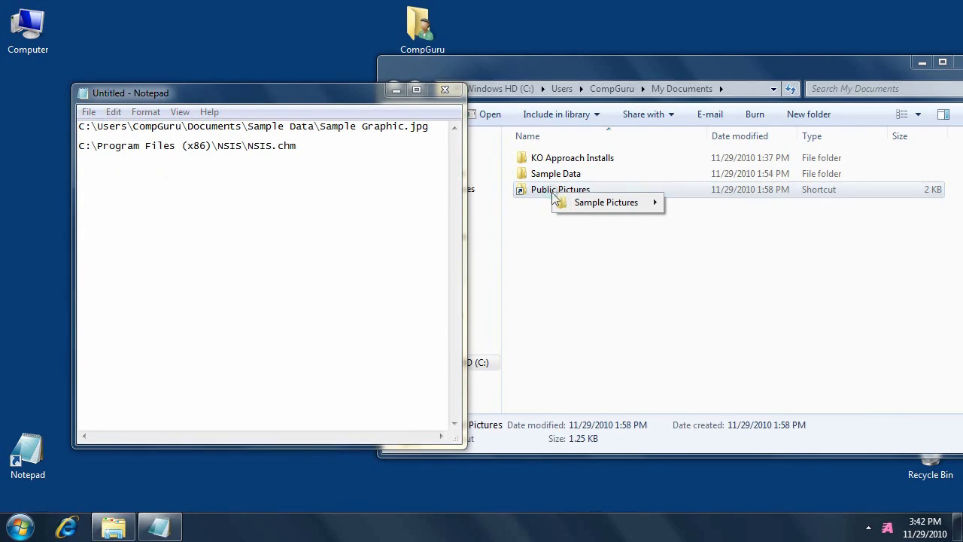
right_click(572, 205)
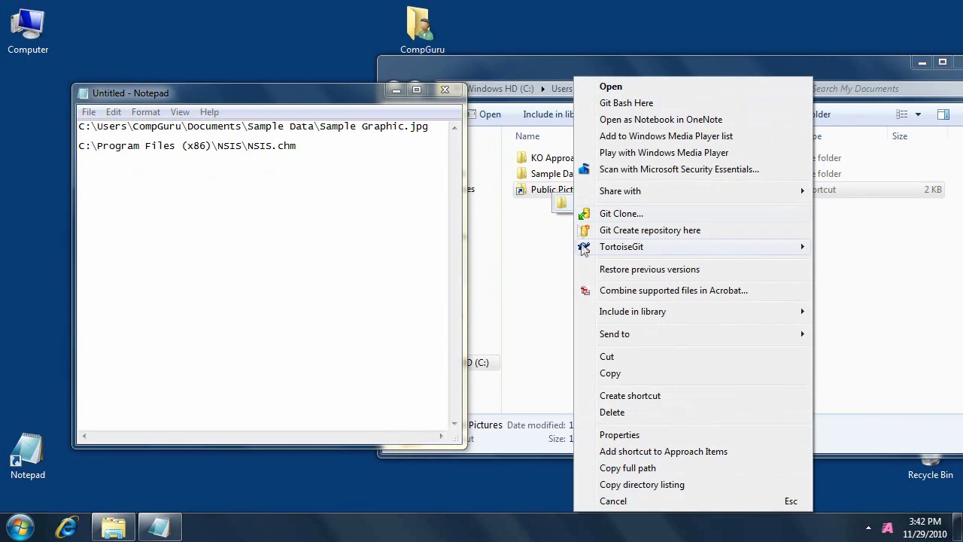
click(616, 485)
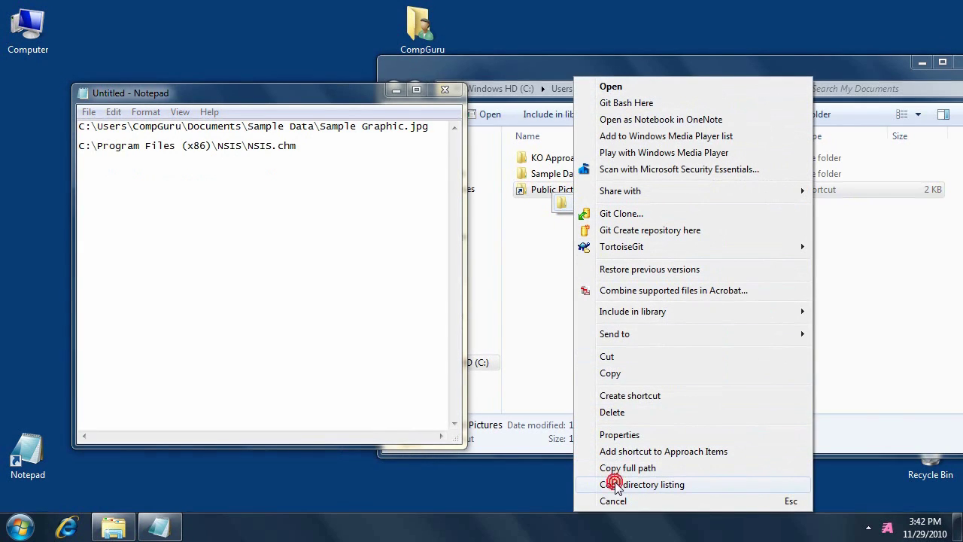
click(334, 304)
click(113, 112)
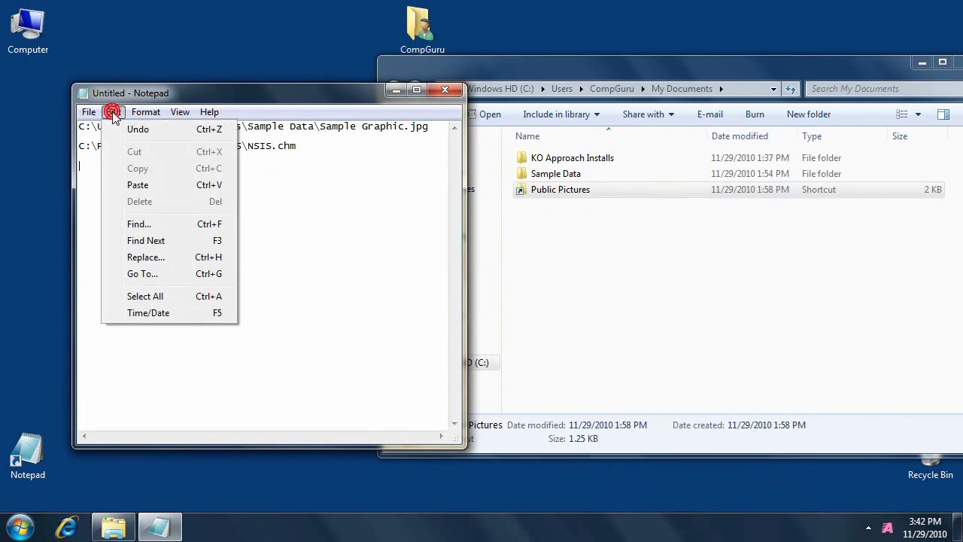
click(143, 185)
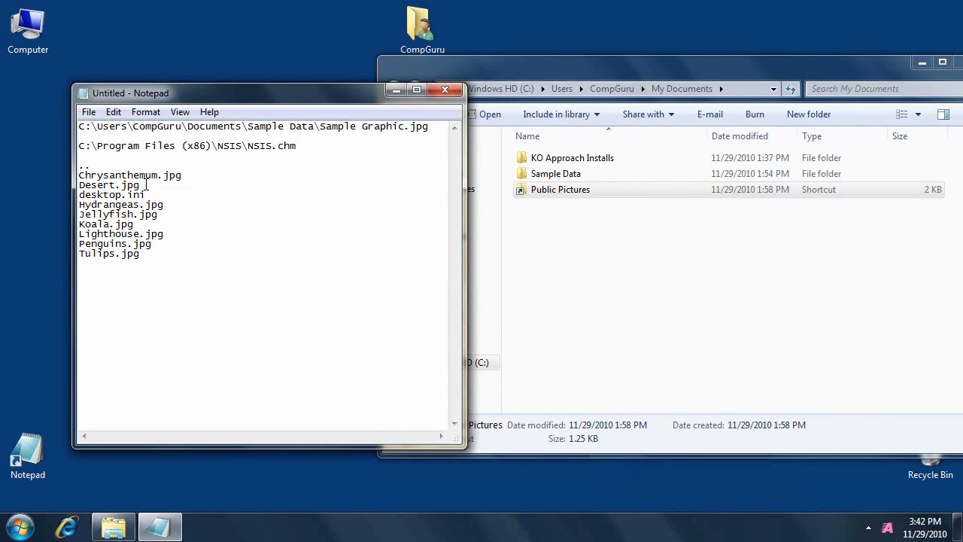
Step: Open the KO Approach settings and review the Features, Menus & Scrolling, Contents and Maintenance options
right_click(886, 530)
click(855, 475)
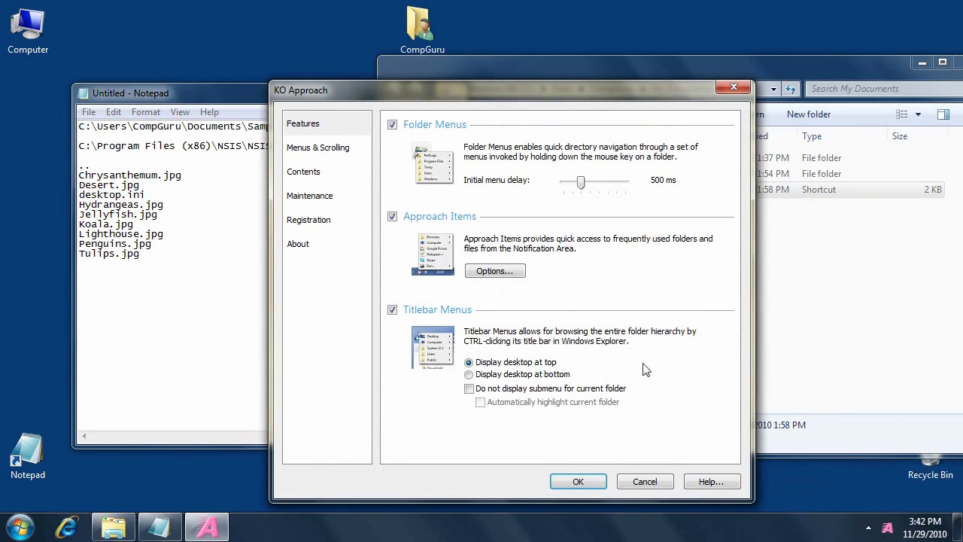
click(337, 132)
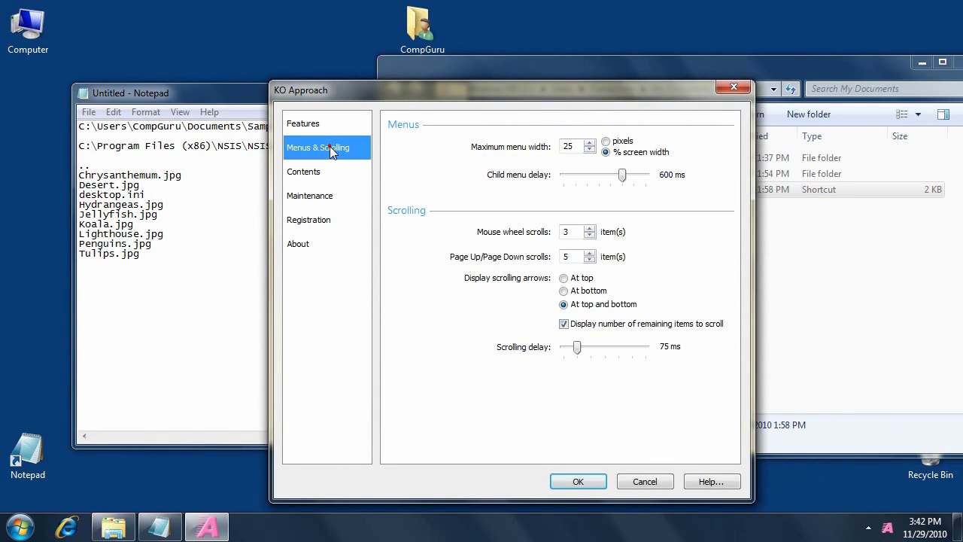
click(313, 172)
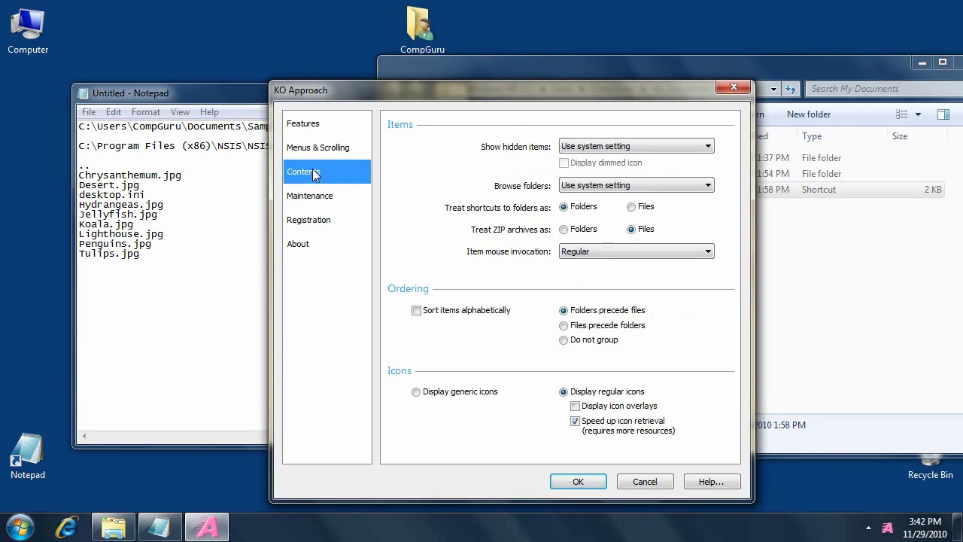
click(308, 196)
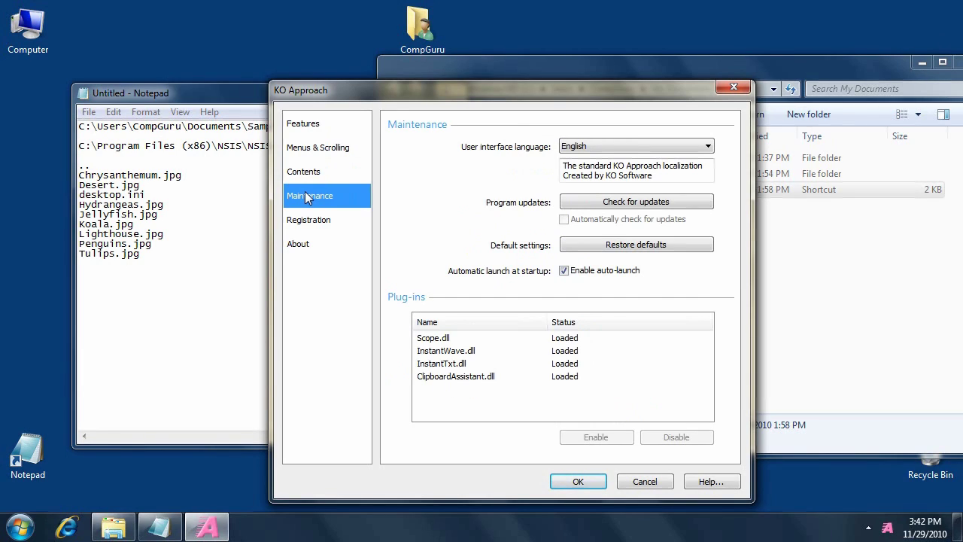
Step: Set KO Approach's user interface language to Deutsch - German and apply the settings
click(638, 148)
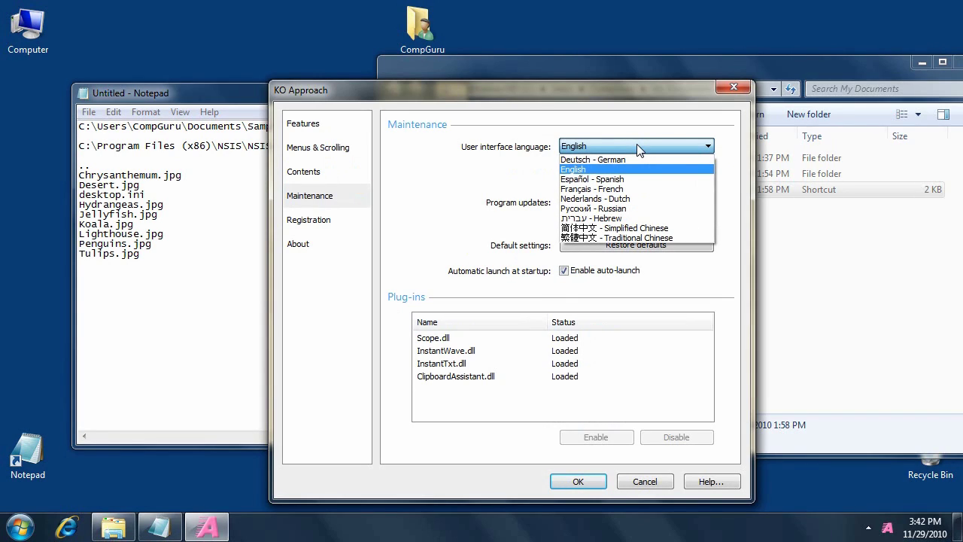
click(628, 159)
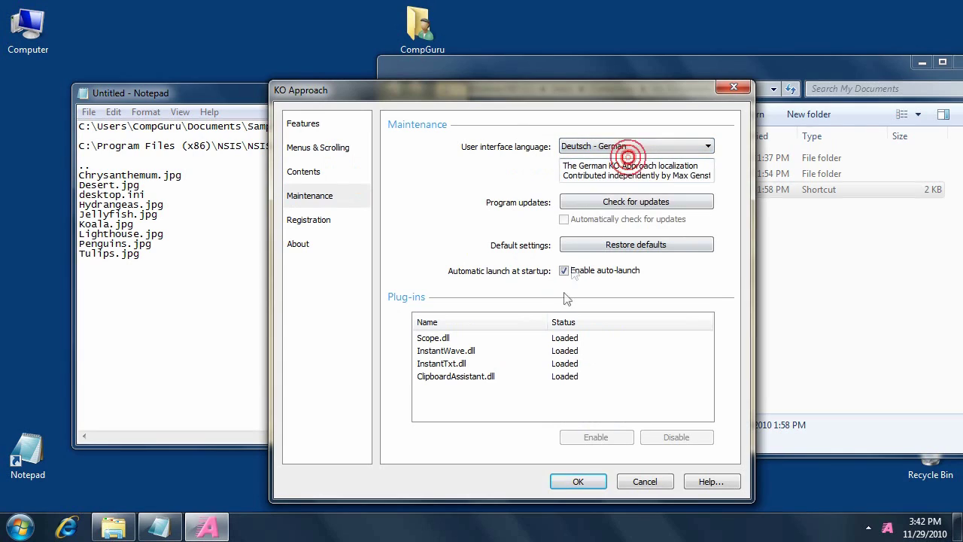
click(576, 481)
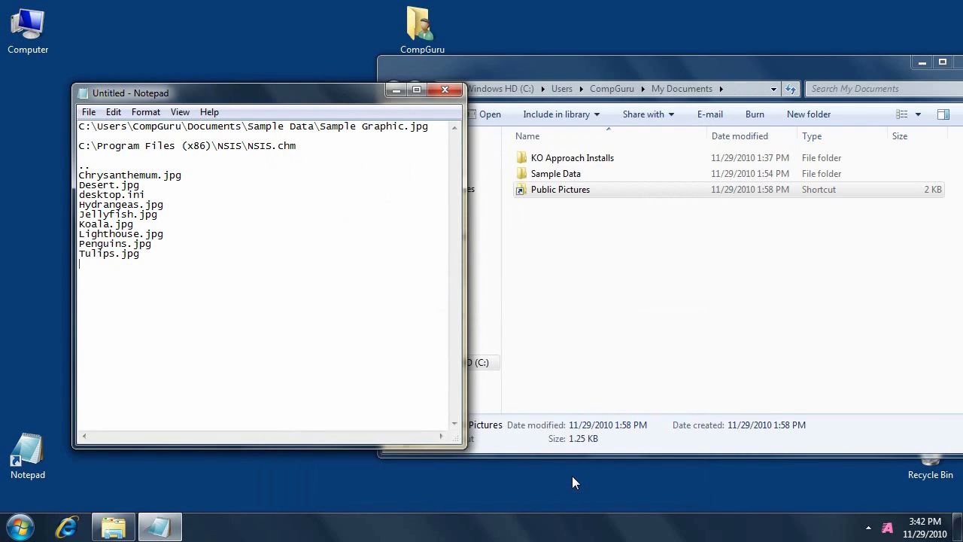
Step: Reopen the KO Approach settings and set the interface language back to English
double_click(888, 527)
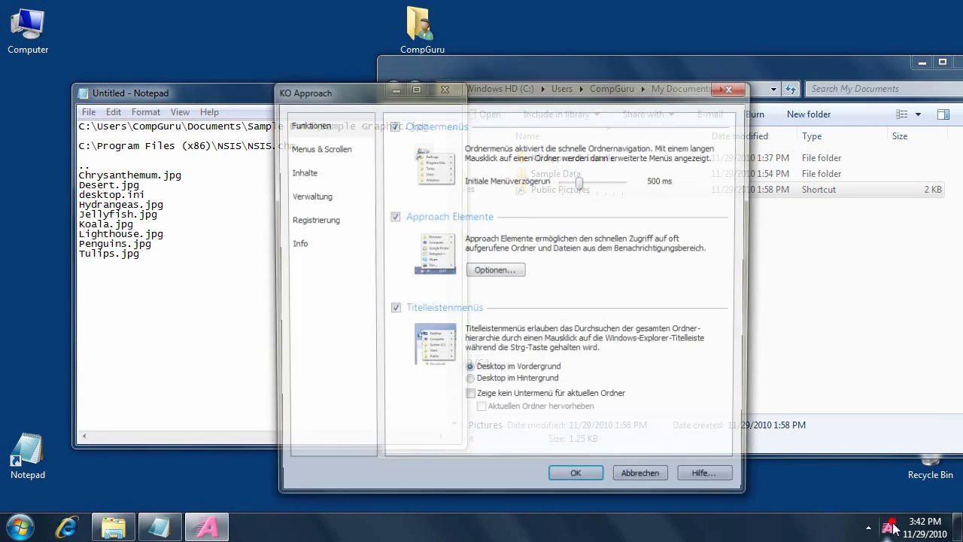
click(305, 196)
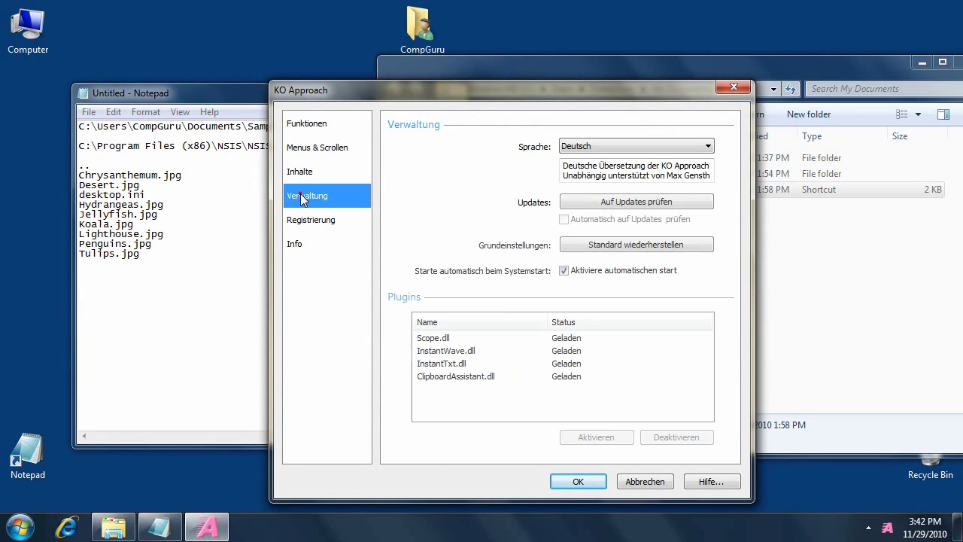
click(668, 146)
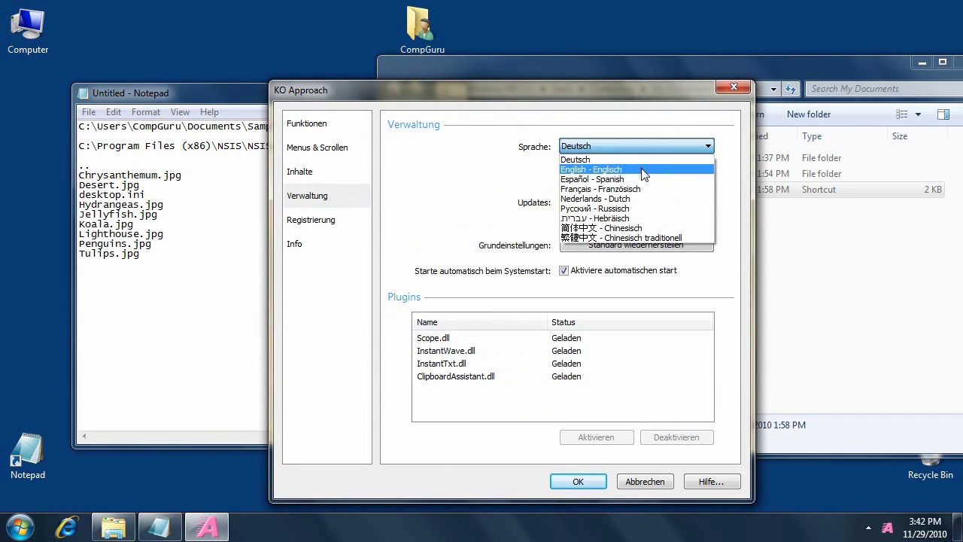
click(640, 167)
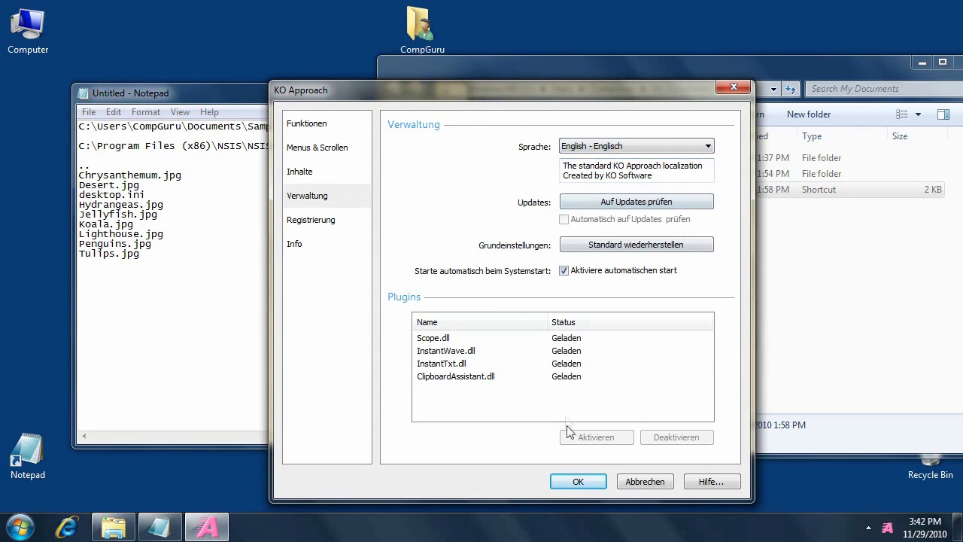
click(578, 480)
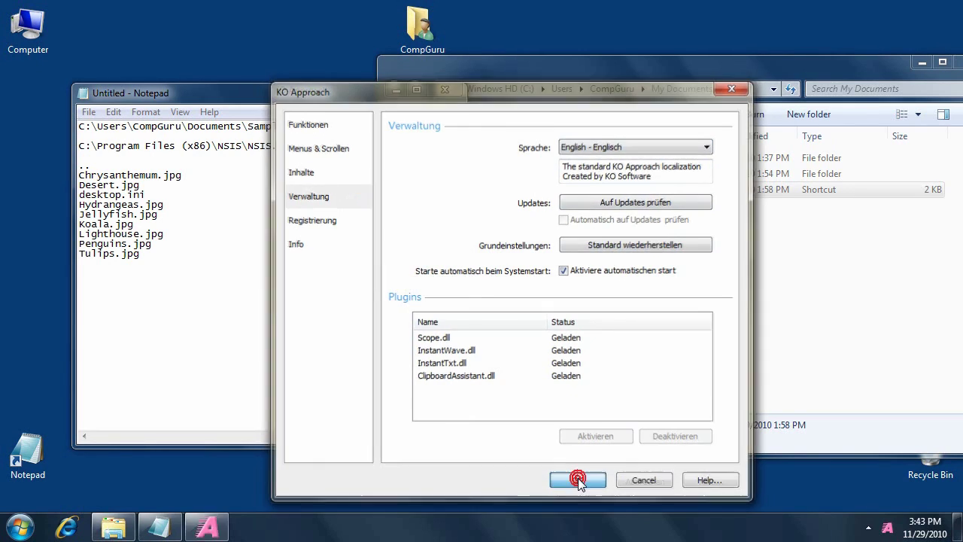
Step: Open the KO Approach Installs folder and select the Approach_0-5-0_x64 and Approach_0-5-0_x86 installers in turn
double_click(568, 159)
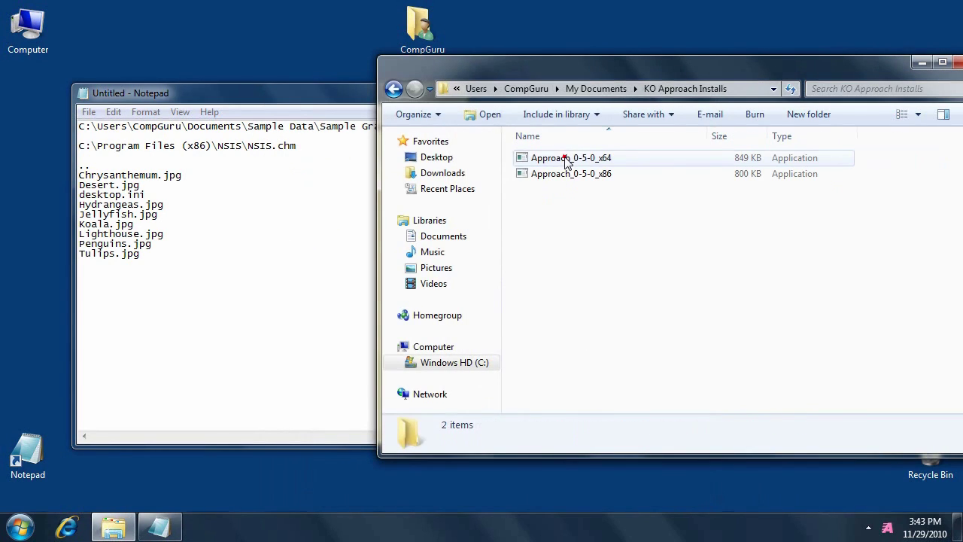
click(568, 160)
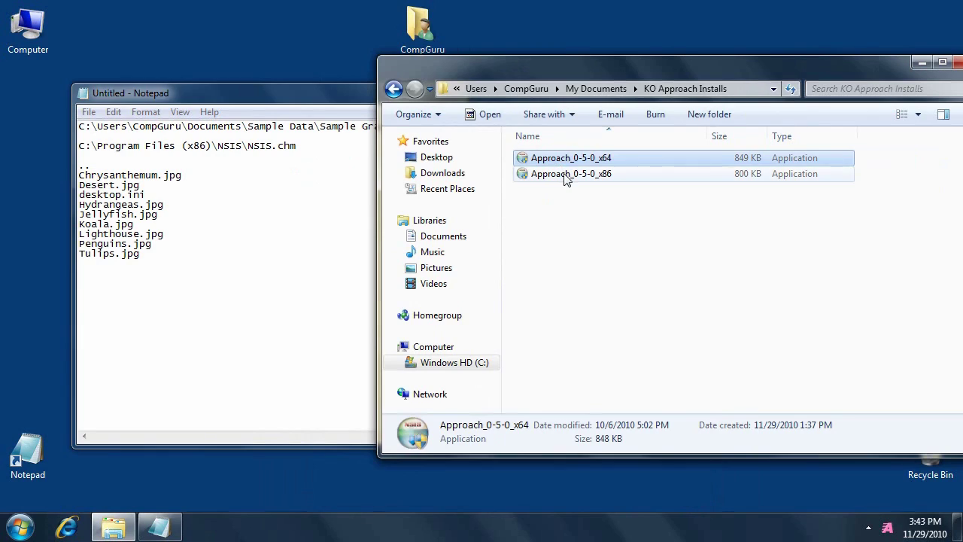
click(566, 176)
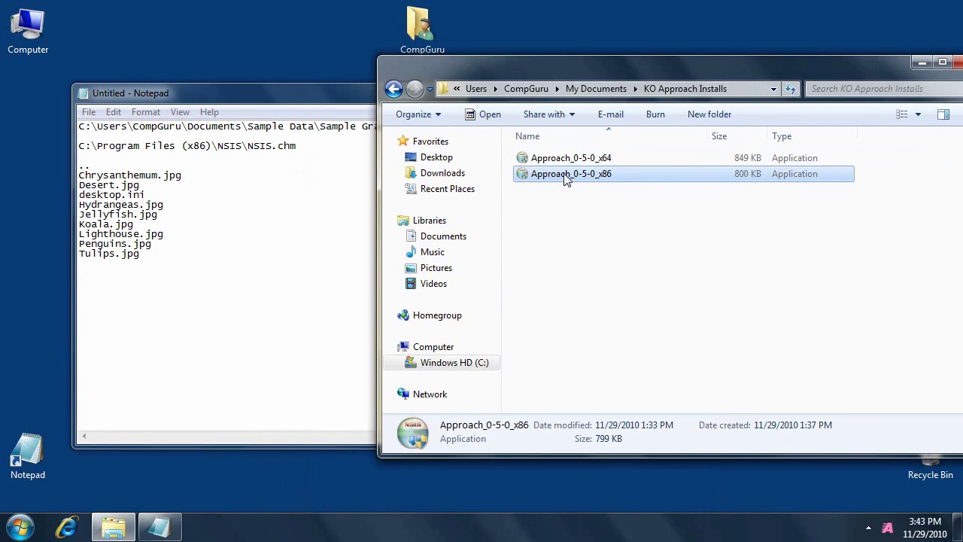